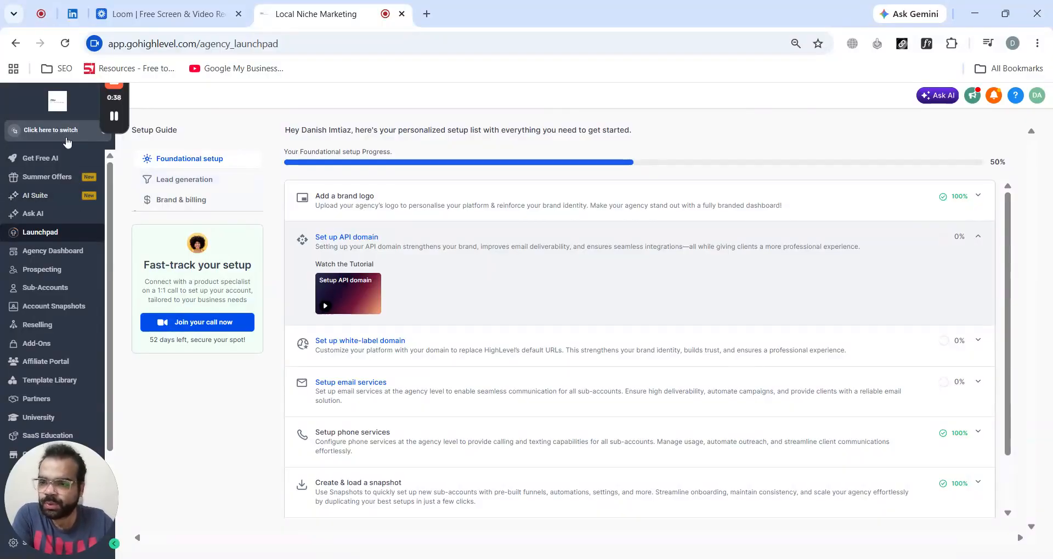
- Open the Local Niche Marketing sub-account from the sub-accounts list and review its calendar settings
{"action": "left_click", "coordinate": [66, 137]}
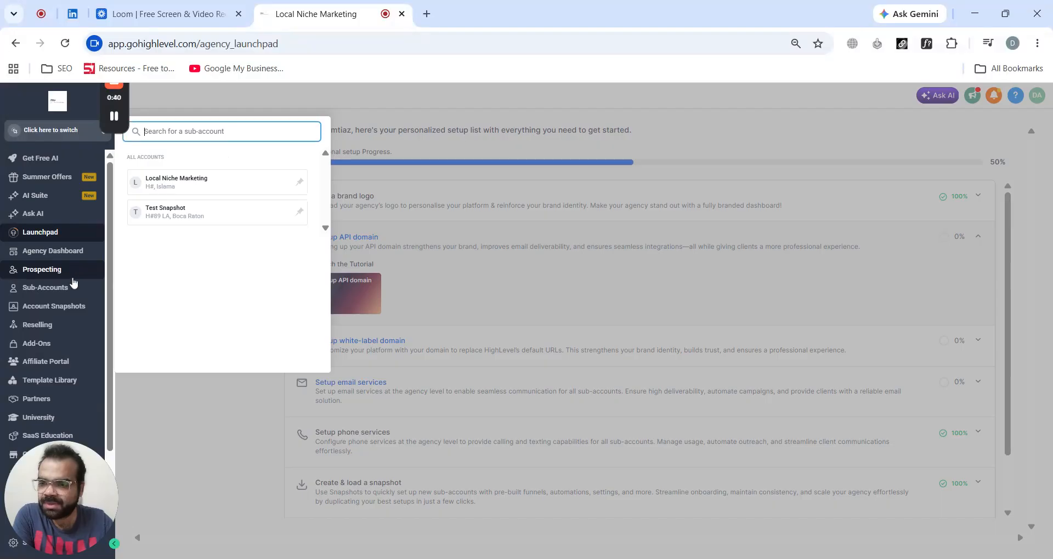
{"action": "left_click", "coordinate": [71, 288]}
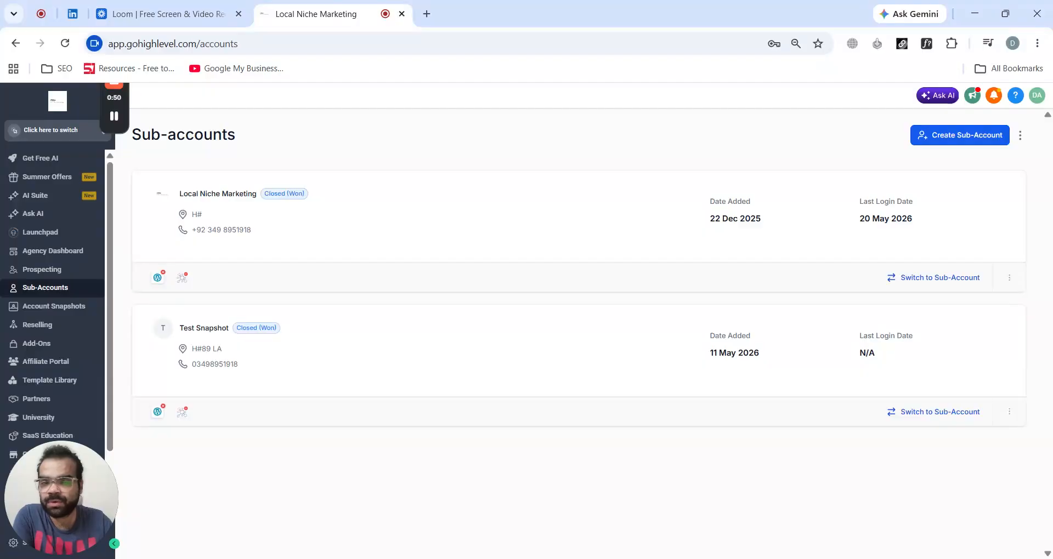
{"action": "left_click", "coordinate": [219, 195]}
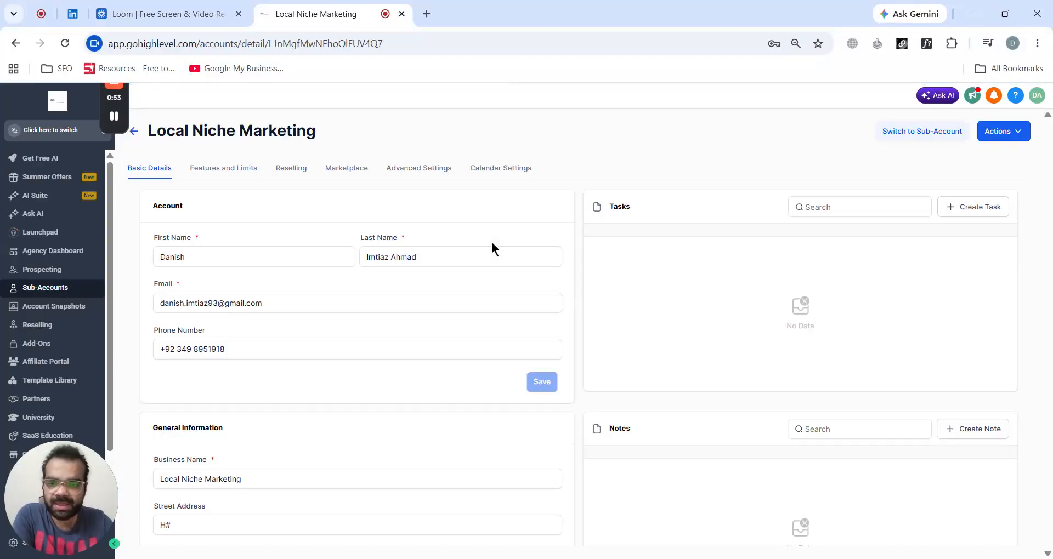
{"action": "left_click", "coordinate": [508, 173]}
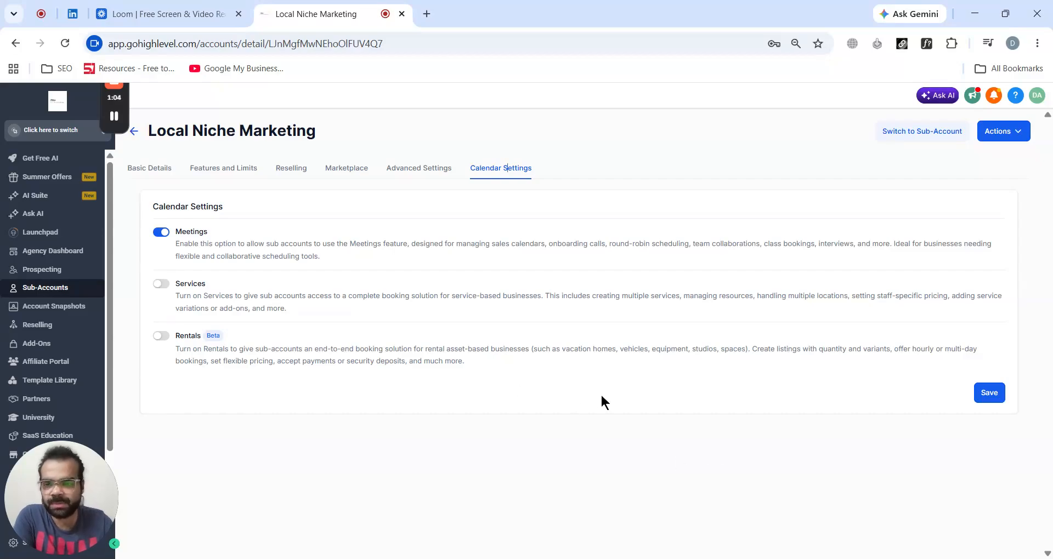
{"action": "left_click", "coordinate": [134, 132]}
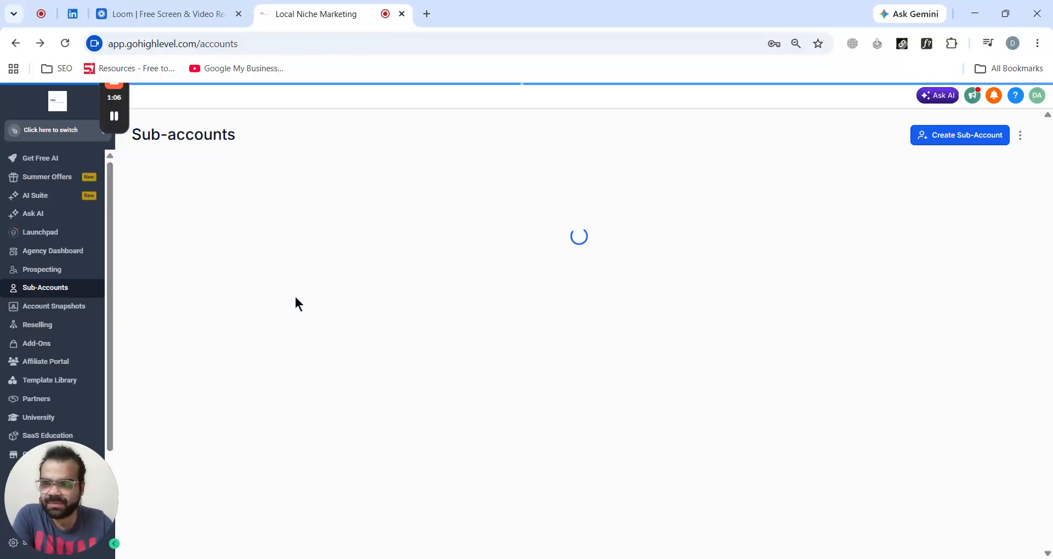
- Open the Test Snapshot sub-account's details and check which calendar features are enabled for it
{"action": "left_click", "coordinate": [218, 330]}
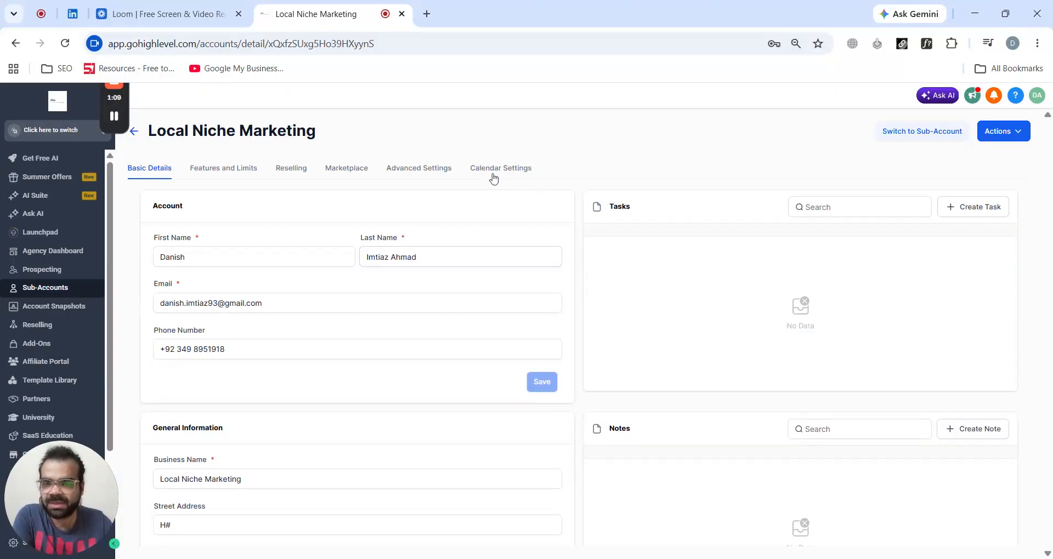
{"action": "left_click", "coordinate": [494, 169]}
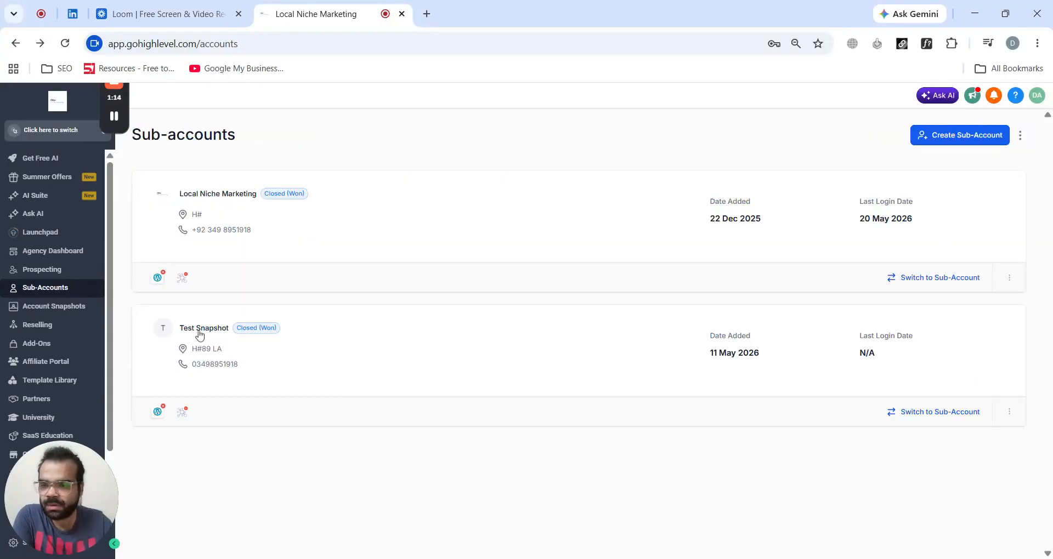
{"action": "left_click", "coordinate": [202, 329]}
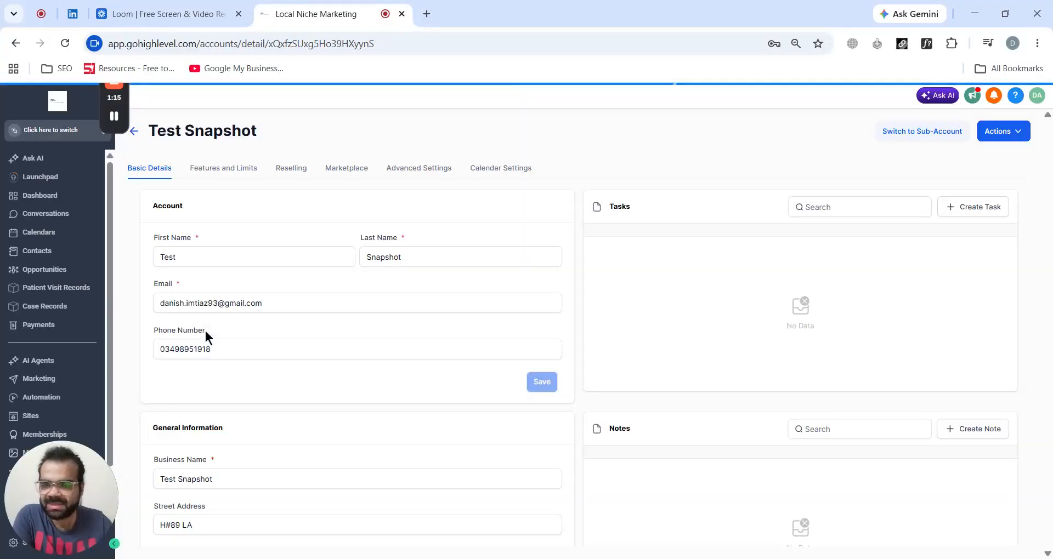
{"action": "left_click", "coordinate": [511, 168]}
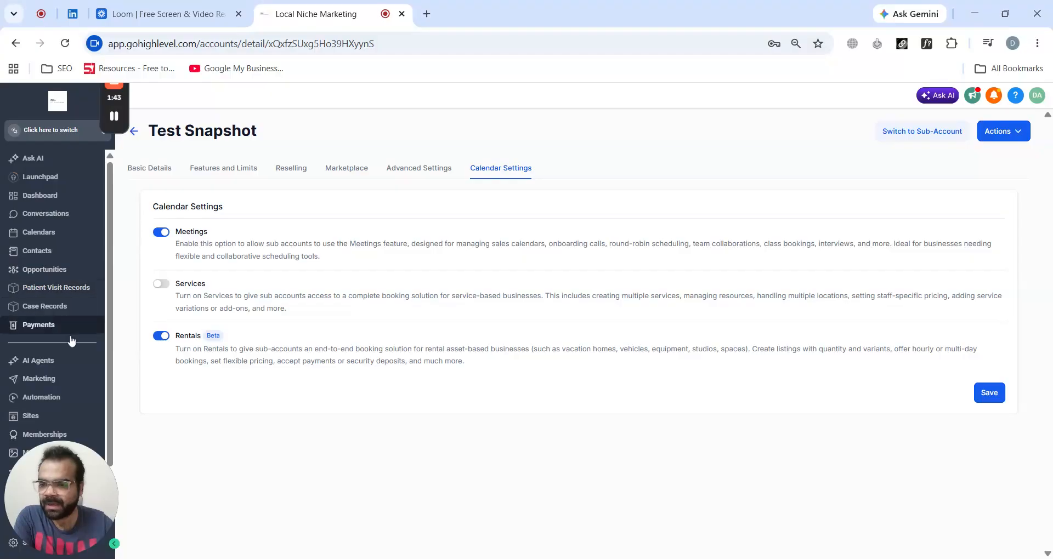
- Switch into the Test Snapshot sub-account and open the Rentals section of its calendar settings
{"action": "scroll", "coordinate": [70, 340], "scroll_direction": "down", "scroll_amount": 1}
{"action": "left_click", "coordinate": [42, 216]}
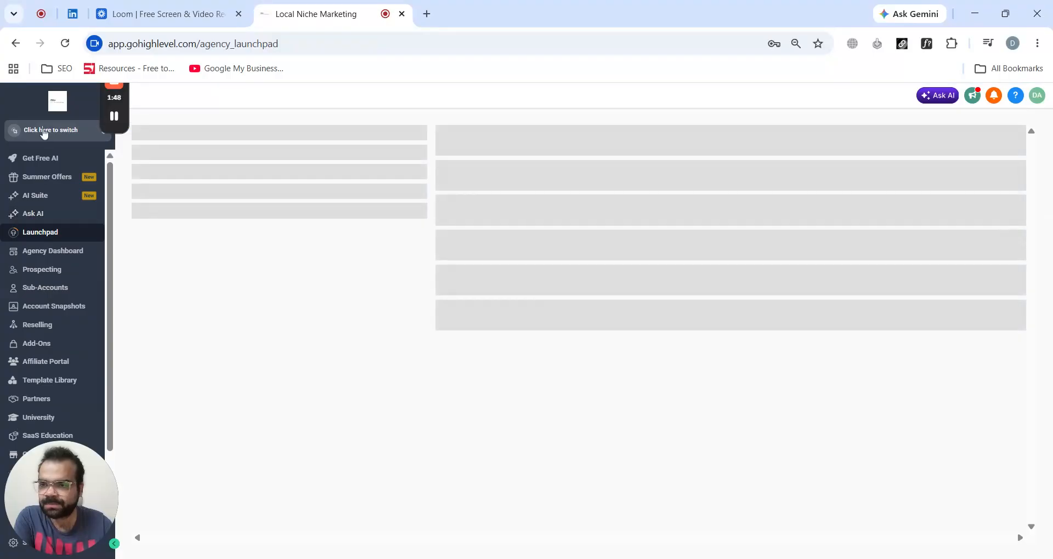
{"action": "left_click", "coordinate": [44, 133]}
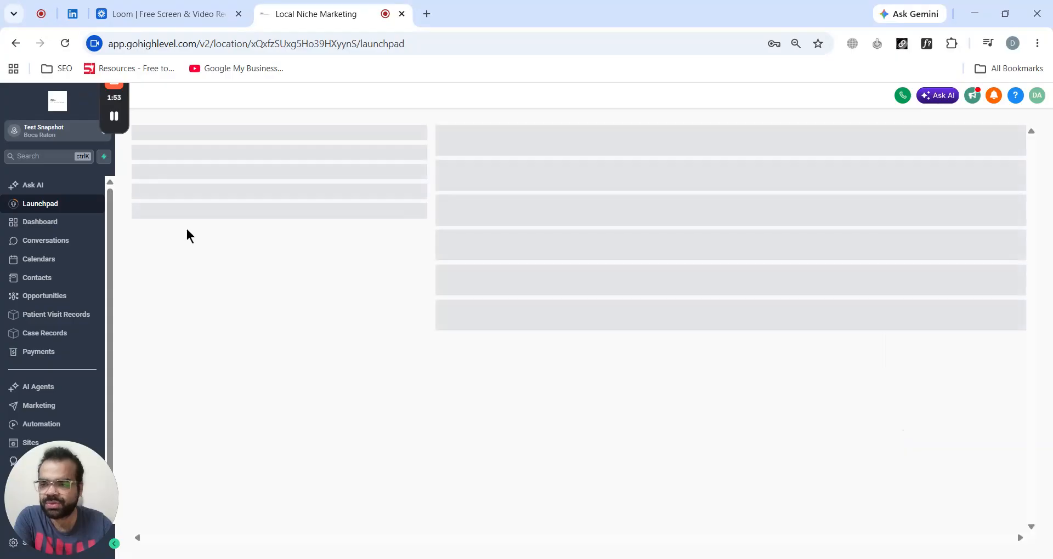
{"action": "left_click", "coordinate": [41, 268]}
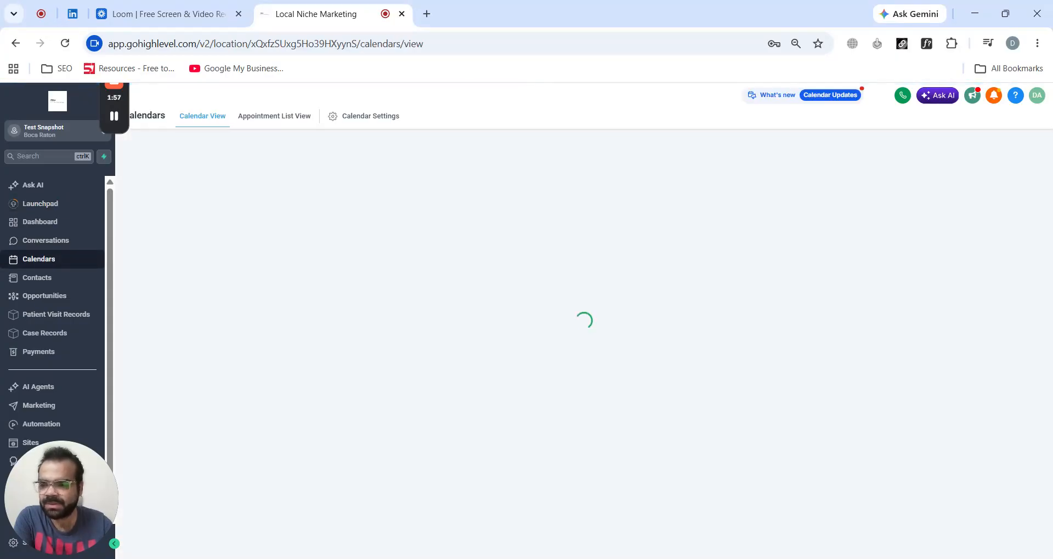
{"action": "left_click", "coordinate": [362, 118]}
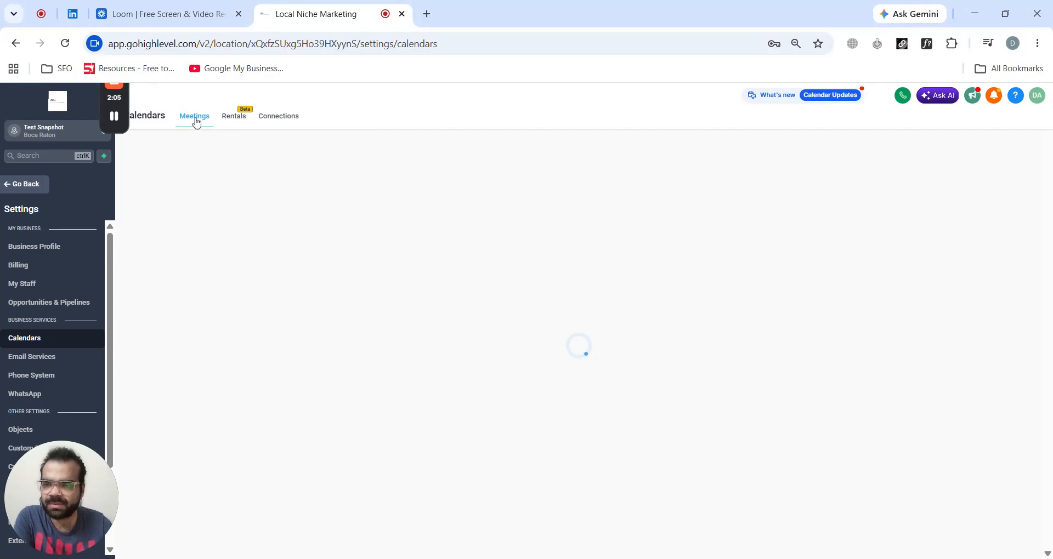
{"action": "left_click", "coordinate": [232, 117]}
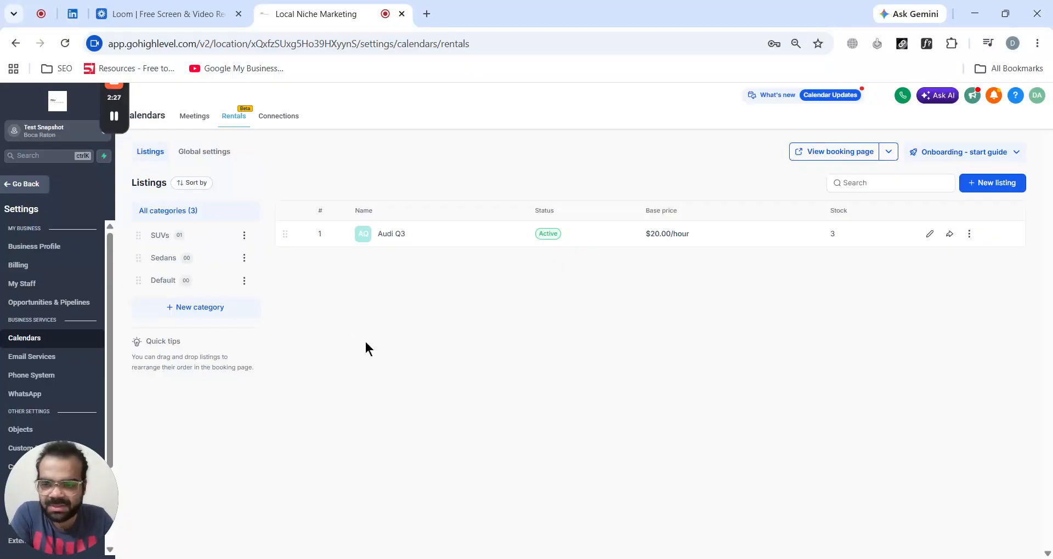
- Create a new rental category named "Sports editions" with the category URL "sportseditions"
{"action": "left_click", "coordinate": [253, 311]}
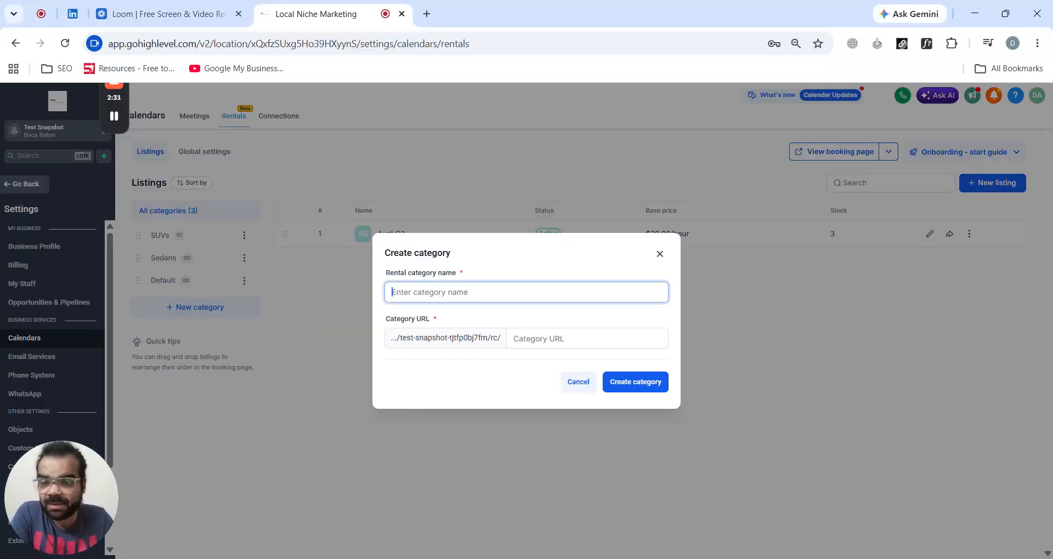
{"action": "type", "text": "Ex"}
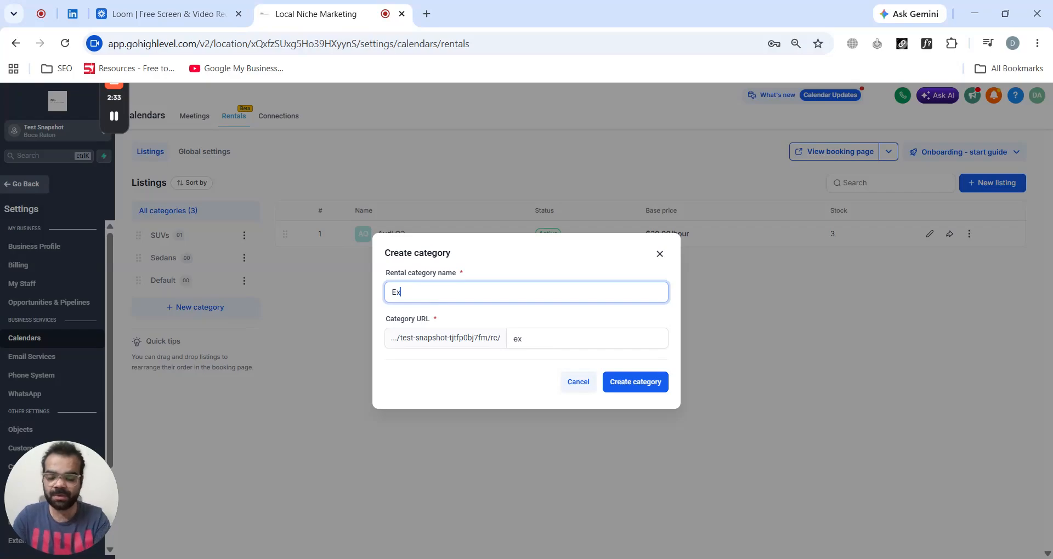
{"action": "type", "text": "otci"}
{"action": "key", "text": "BackSpace"}
{"action": "key", "text": "BackSpace"}
{"action": "type", "text": "cs"}
{"action": "key", "text": "BackSpace"}
{"action": "key", "text": "BackSpace"}
{"action": "key", "text": "ctrl+a"}
{"action": "type", "text": "Sports editions"}
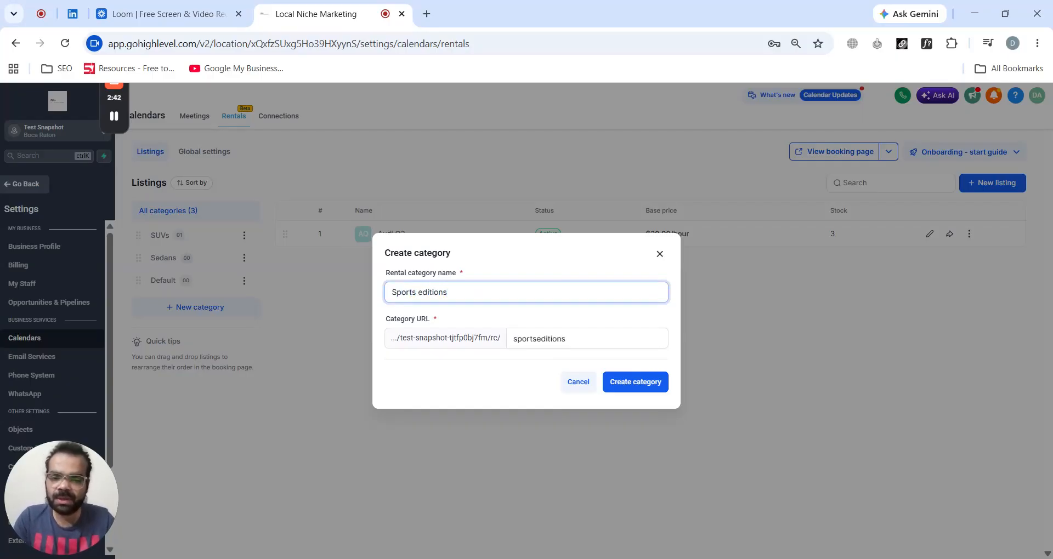
{"action": "left_click", "coordinate": [623, 383]}
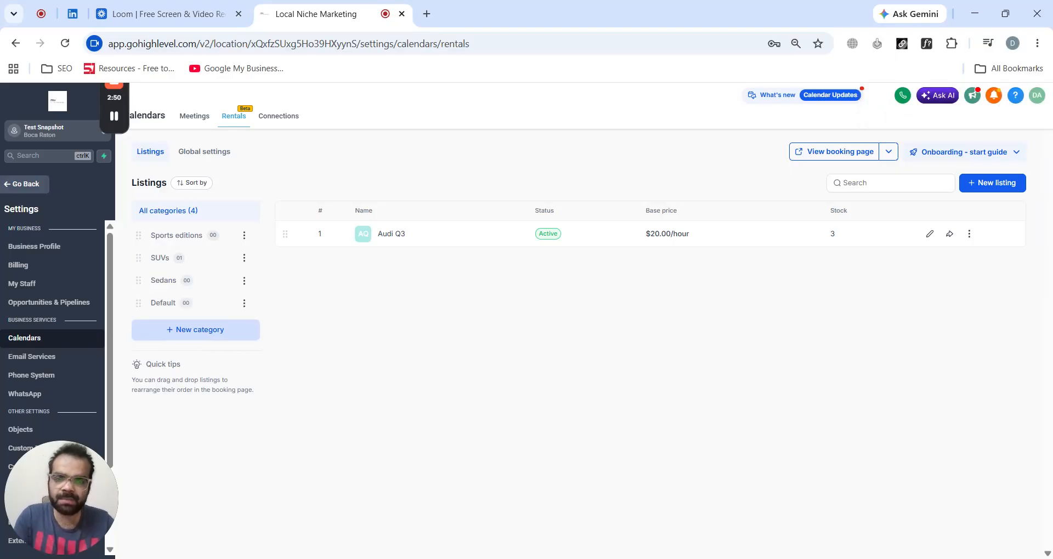
- Start a new listing from the Sports editions category and open media storage for its listing image
{"action": "left_click", "coordinate": [190, 240]}
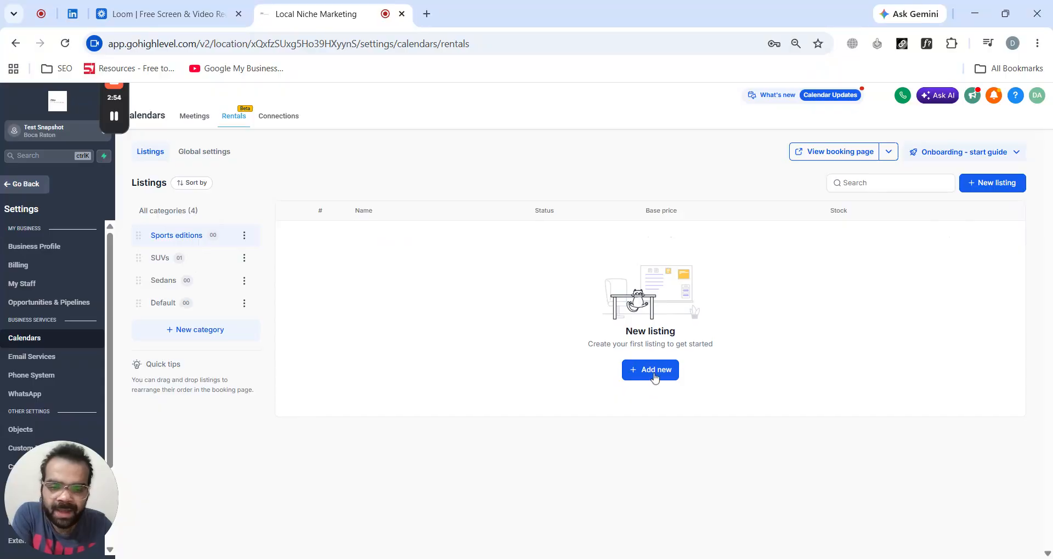
{"action": "left_click", "coordinate": [654, 375]}
{"action": "left_click", "coordinate": [543, 203]}
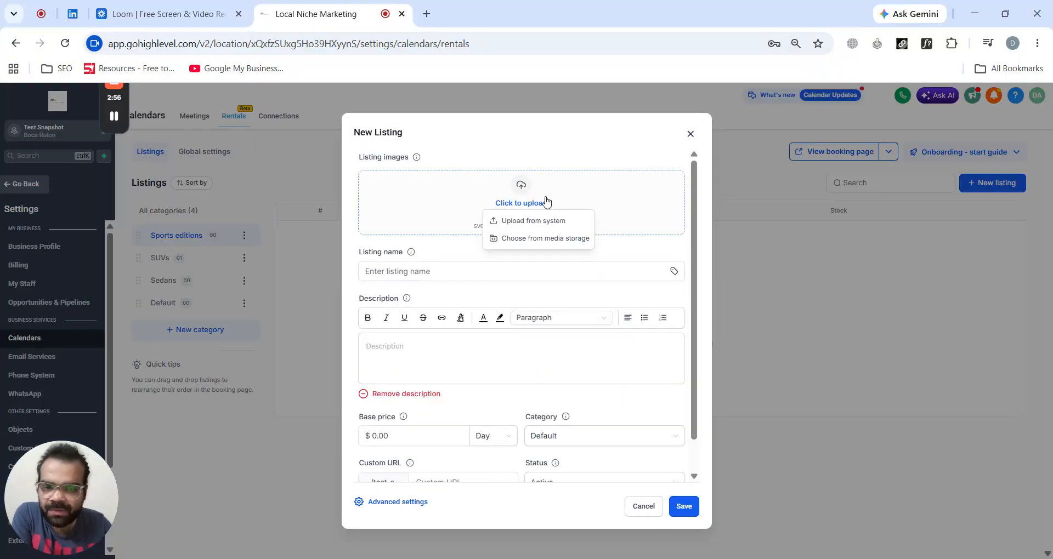
{"action": "left_click", "coordinate": [553, 239]}
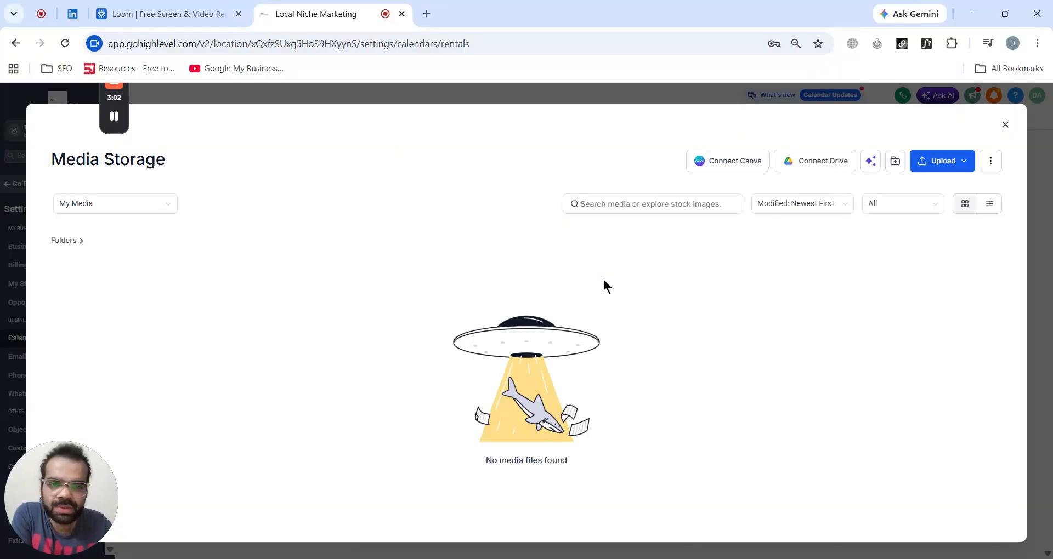
- Search Unsplash for "exotic cars" and add the photo of the orange car in a forest as the listing image
{"action": "left_click", "coordinate": [145, 207]}
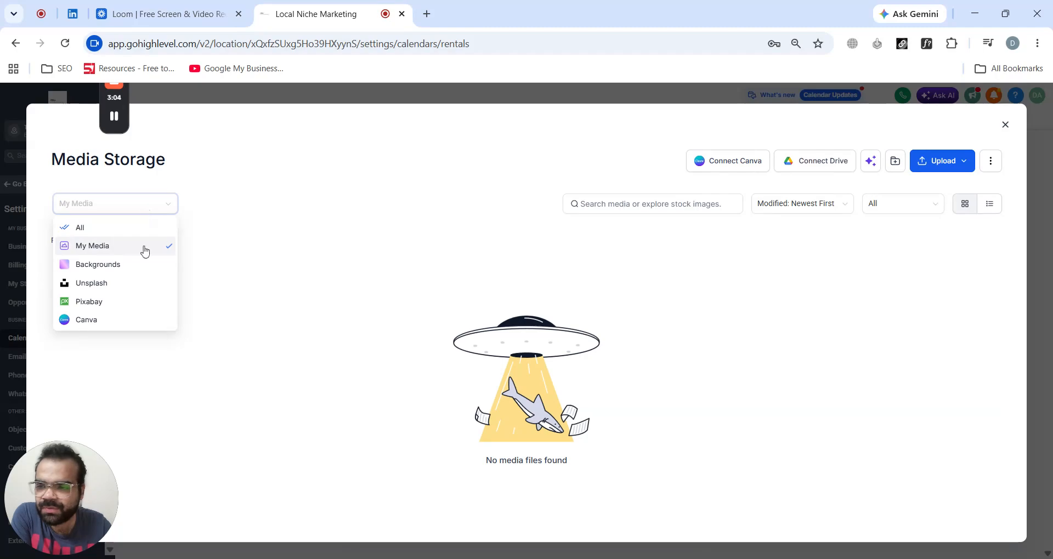
{"action": "left_click", "coordinate": [123, 302]}
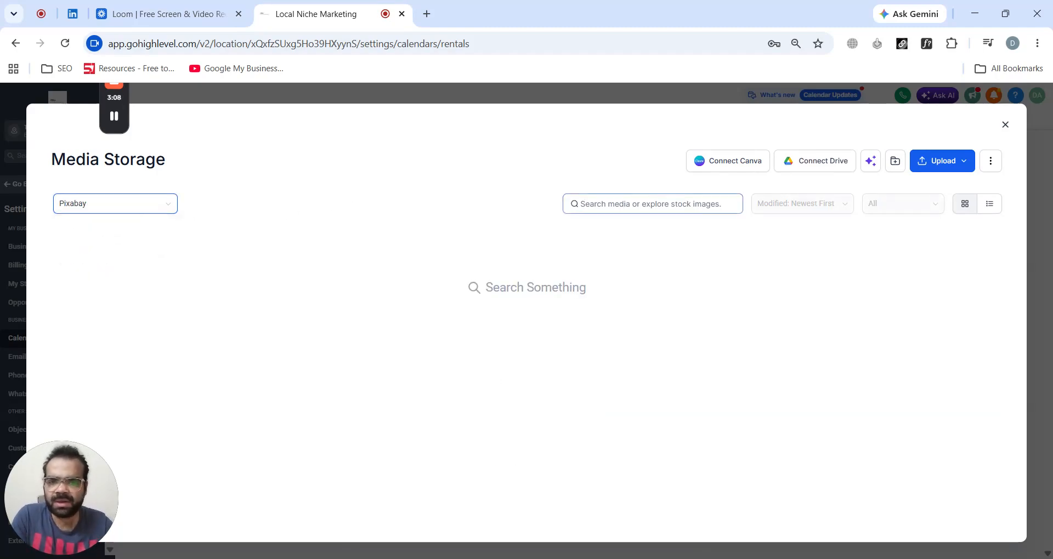
{"action": "left_click", "coordinate": [110, 209]}
{"action": "left_click", "coordinate": [111, 281]}
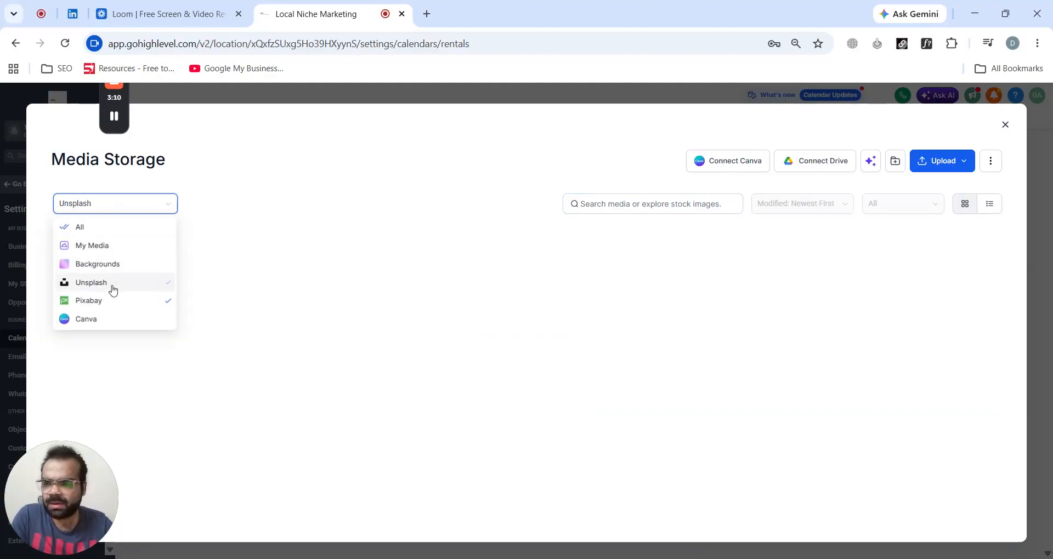
{"action": "left_click", "coordinate": [581, 204]}
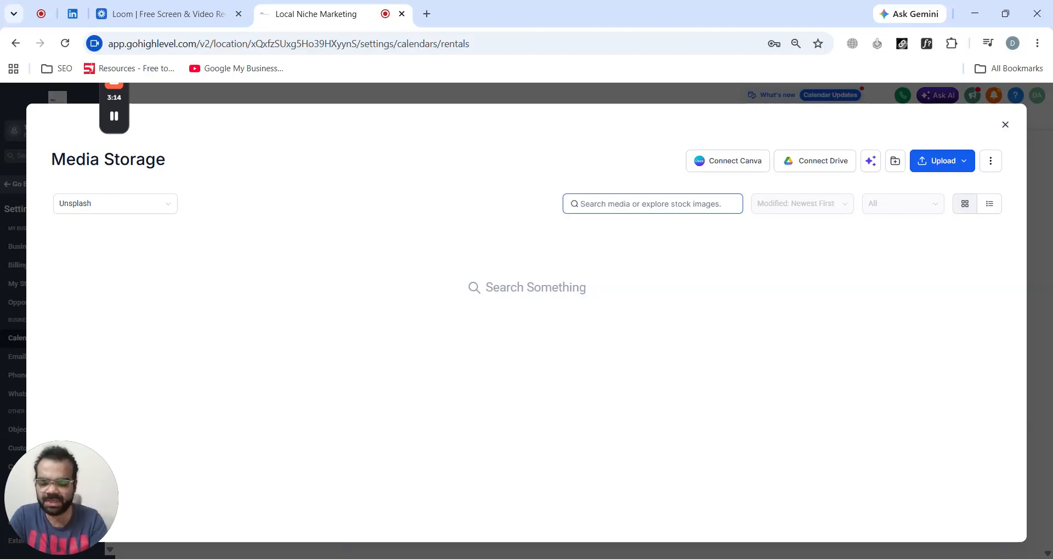
{"action": "type", "text": "exotic"}
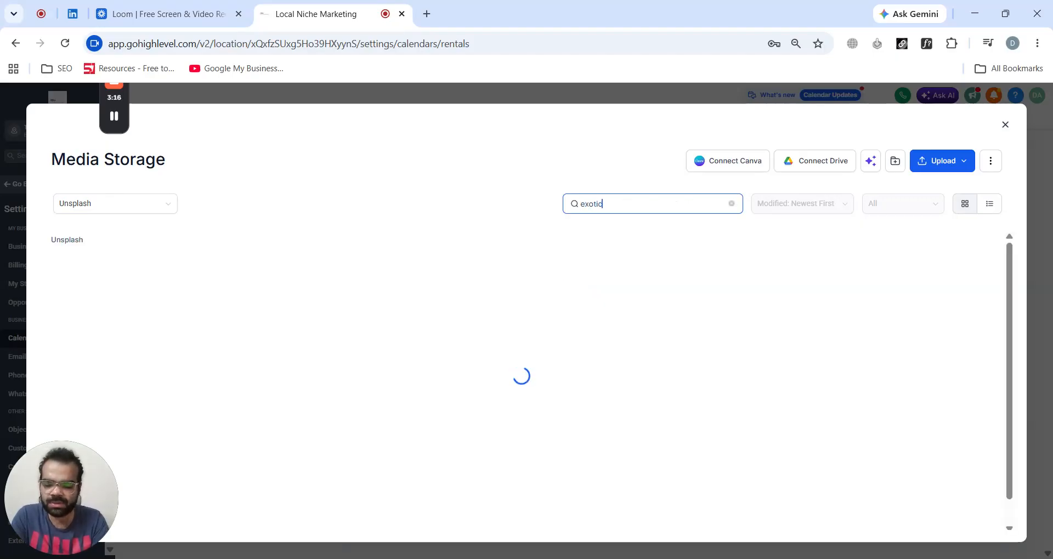
{"action": "type", "text": " cars"}
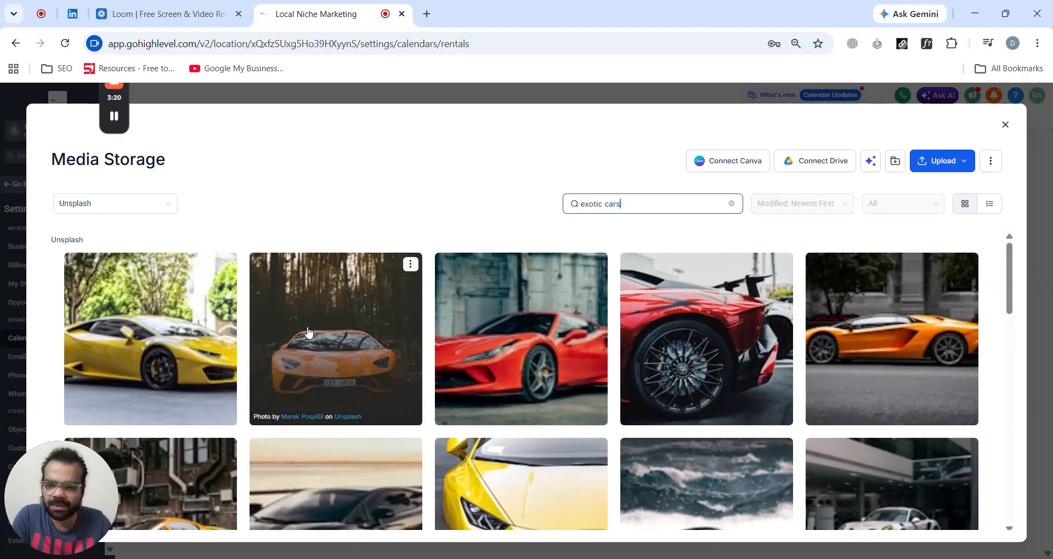
{"action": "left_click", "coordinate": [411, 384]}
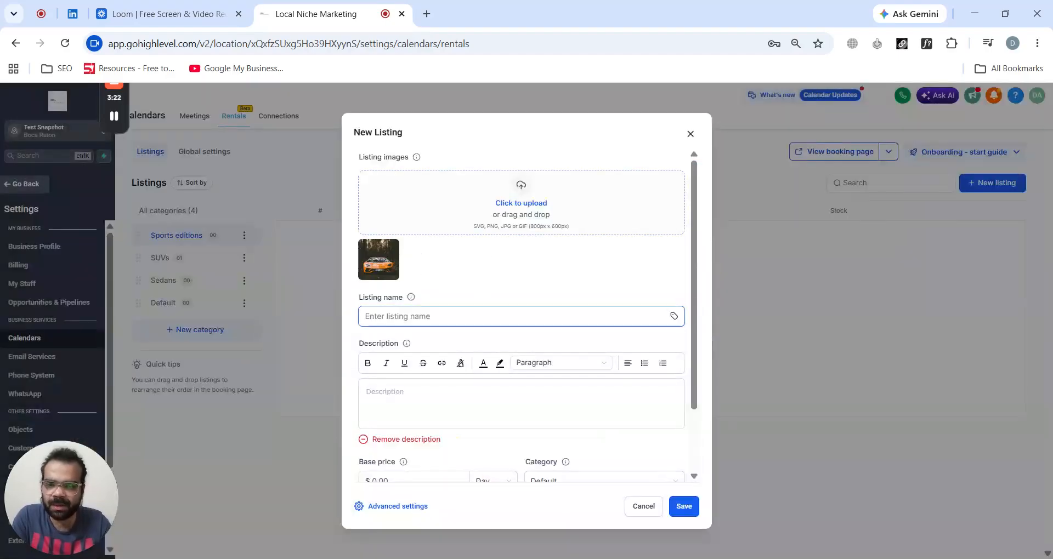
- Name the listing "Lamborghini Aventador" and copy the same text into its description
{"action": "type", "text": "Lamb"}
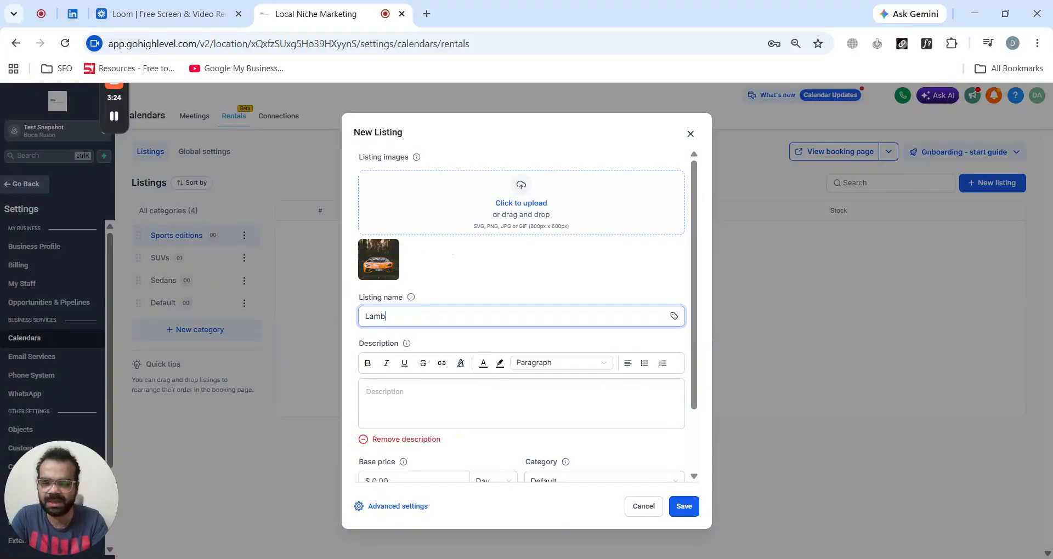
{"action": "type", "text": "orgh"}
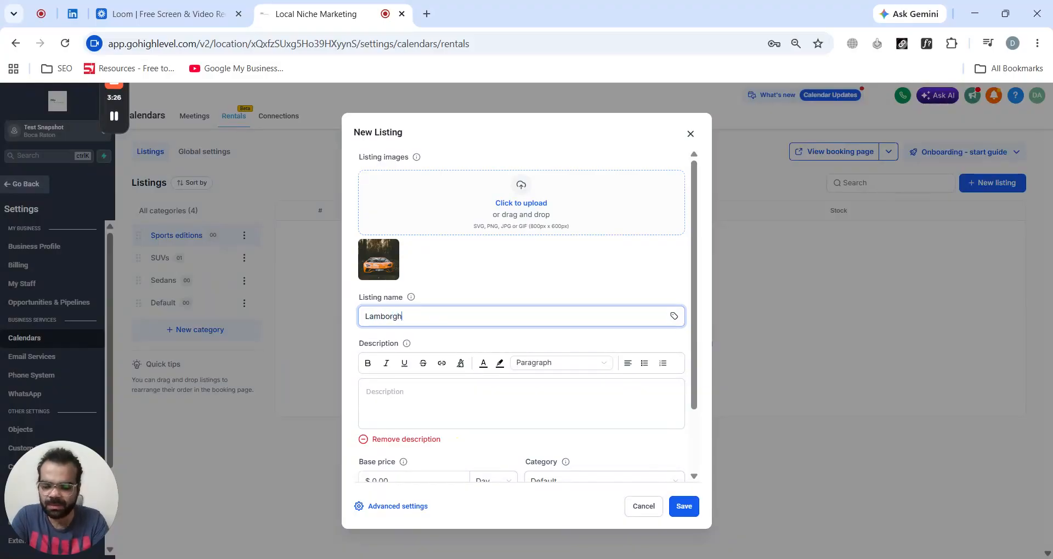
{"action": "type", "text": "ini Aventador"}
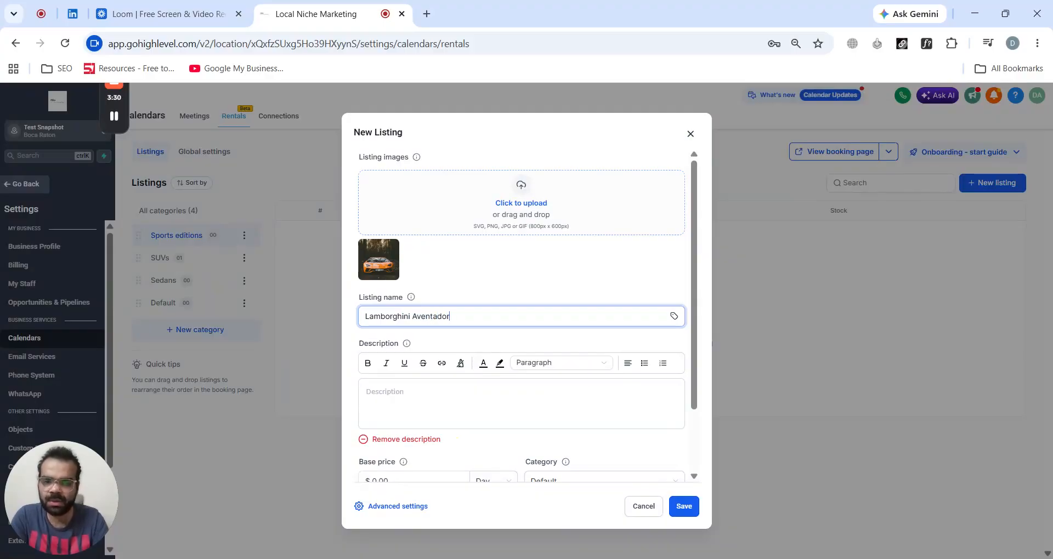
{"action": "triple_click", "coordinate": [416, 317]}
{"action": "key", "text": "ctrl+c"}
{"action": "left_click", "coordinate": [415, 396]}
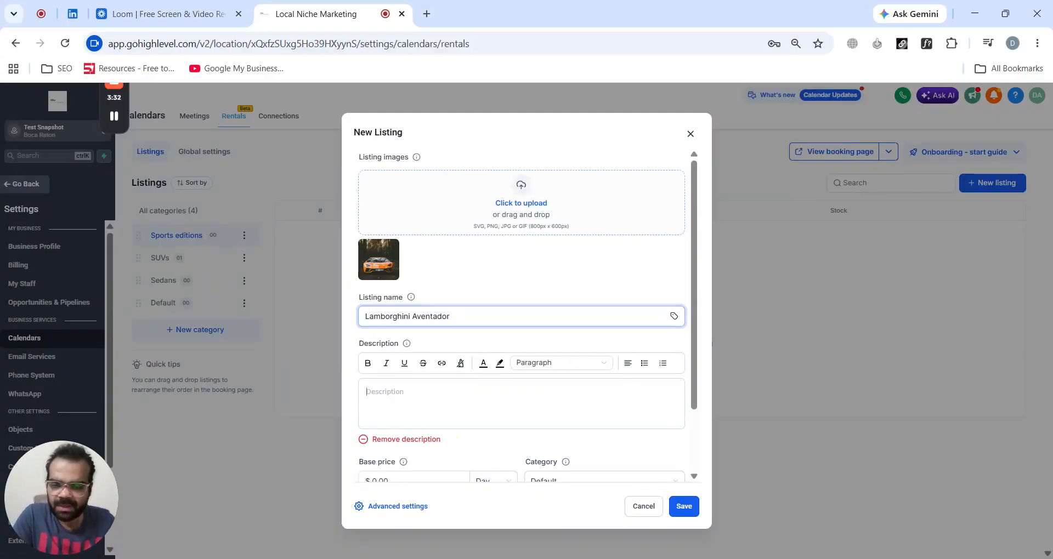
{"action": "key", "text": "ctrl+v"}
- Set the listing's base price to $50 per hour
{"action": "scroll", "coordinate": [426, 269], "scroll_direction": "down", "scroll_amount": 2}
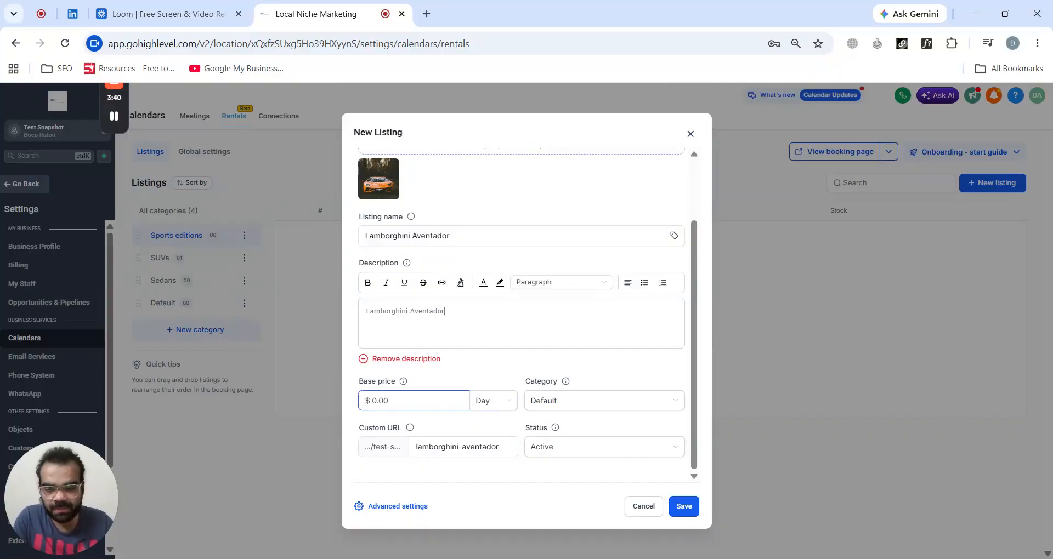
{"action": "left_click", "coordinate": [499, 405]}
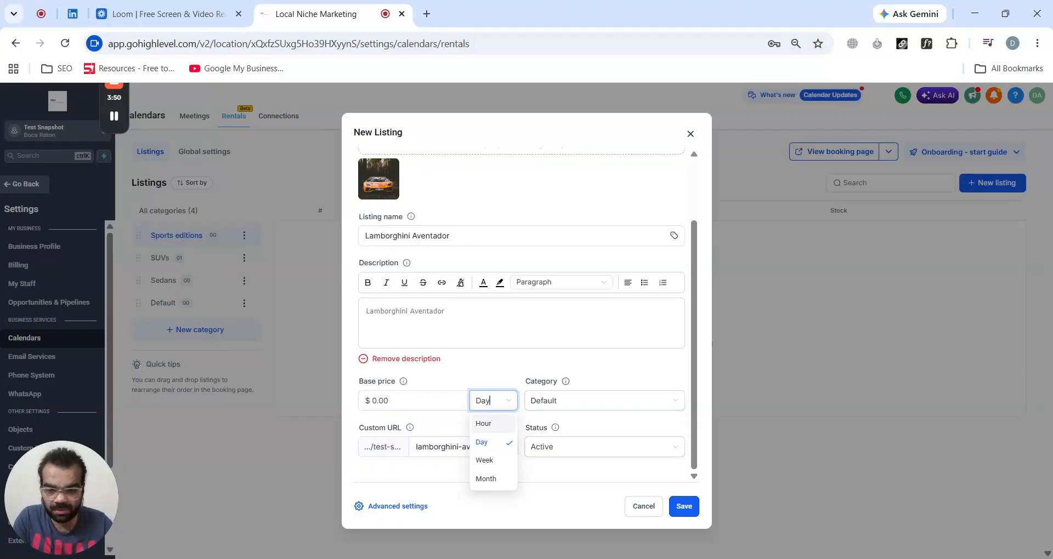
{"action": "left_click", "coordinate": [484, 423]}
{"action": "double_click", "coordinate": [381, 401]}
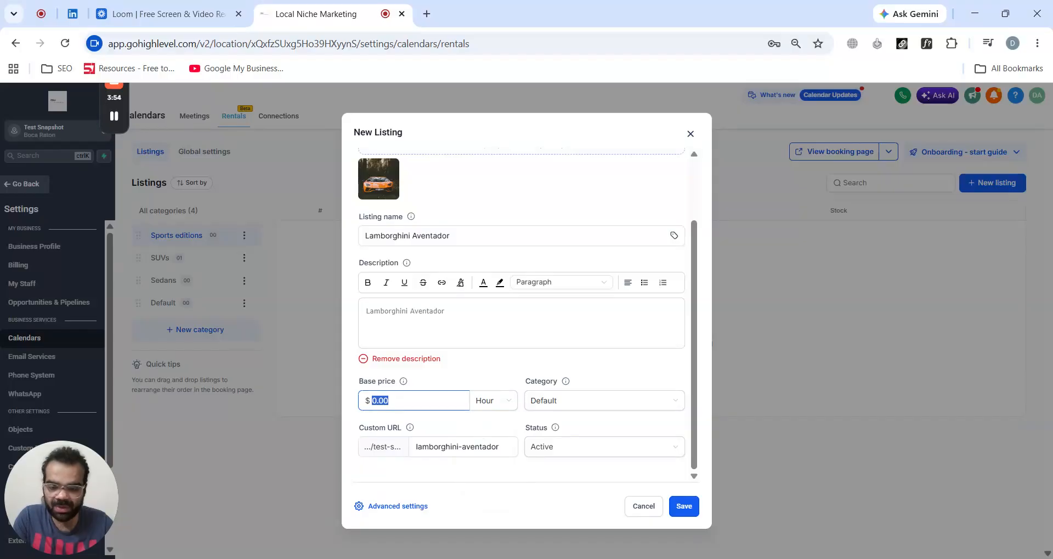
{"action": "type", "text": "50"}
{"action": "left_click", "coordinate": [445, 374]}
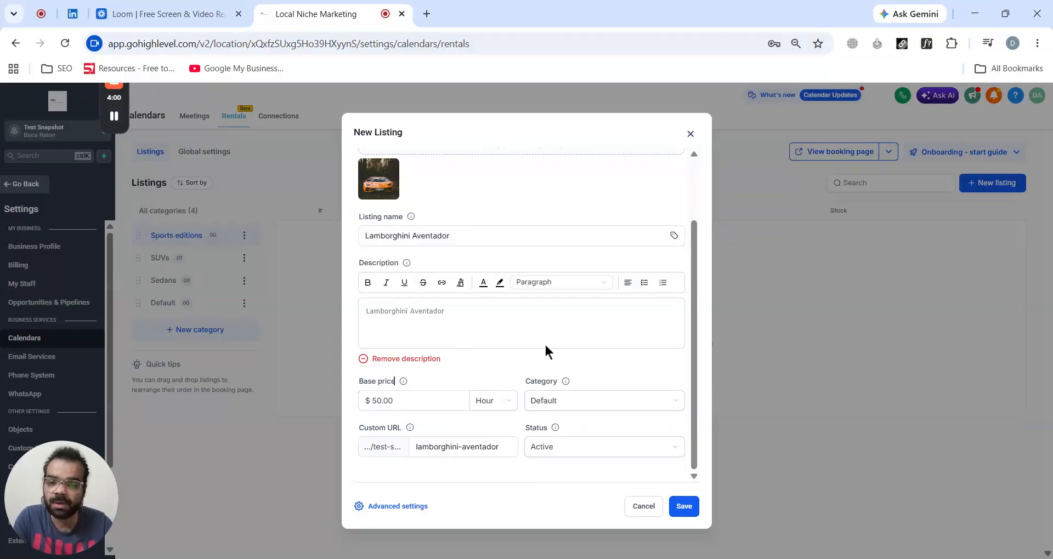
- Assign the listing to the Sports editions category and save it
{"action": "left_click", "coordinate": [583, 408]}
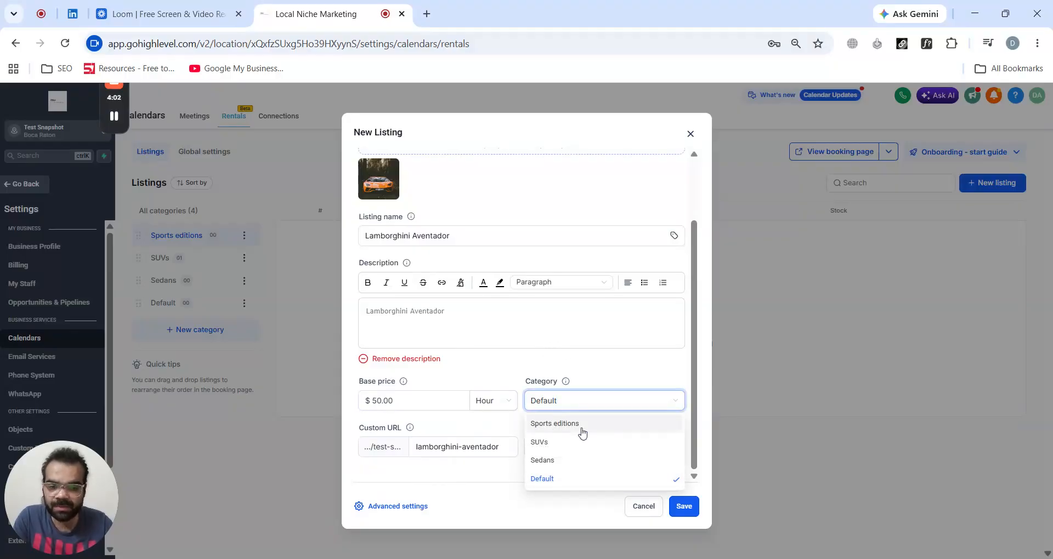
{"action": "left_click", "coordinate": [582, 433]}
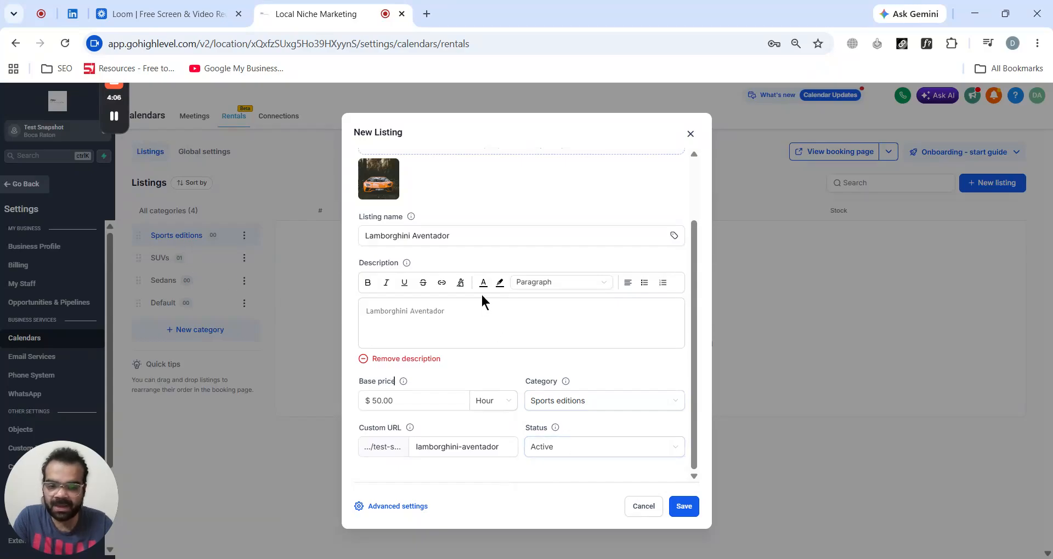
{"action": "left_click", "coordinate": [684, 509]}
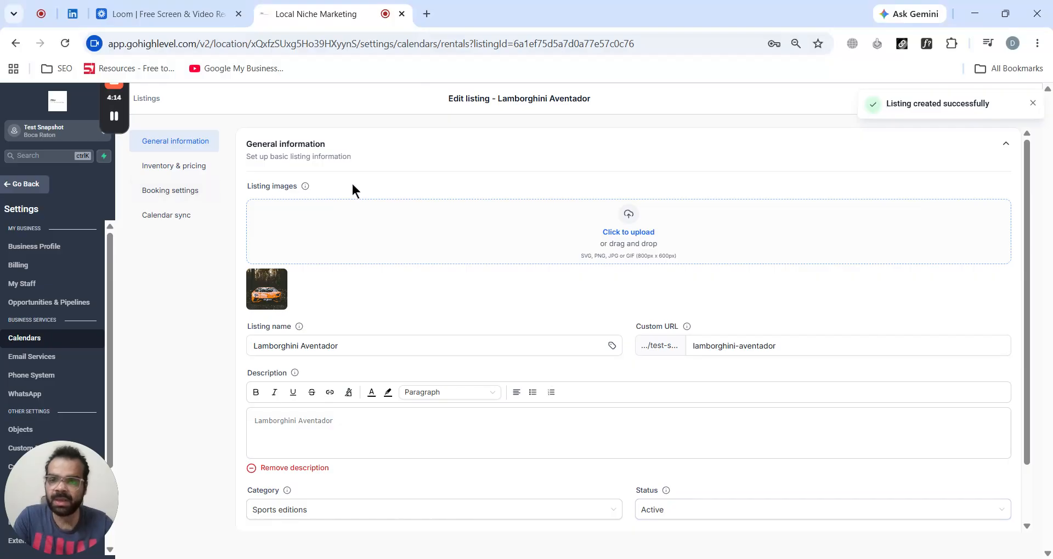
- Turn on inventory tracking for the Lamborghini Aventador listing and set its stock to 2
{"action": "scroll", "coordinate": [390, 178], "scroll_direction": "down", "scroll_amount": 2}
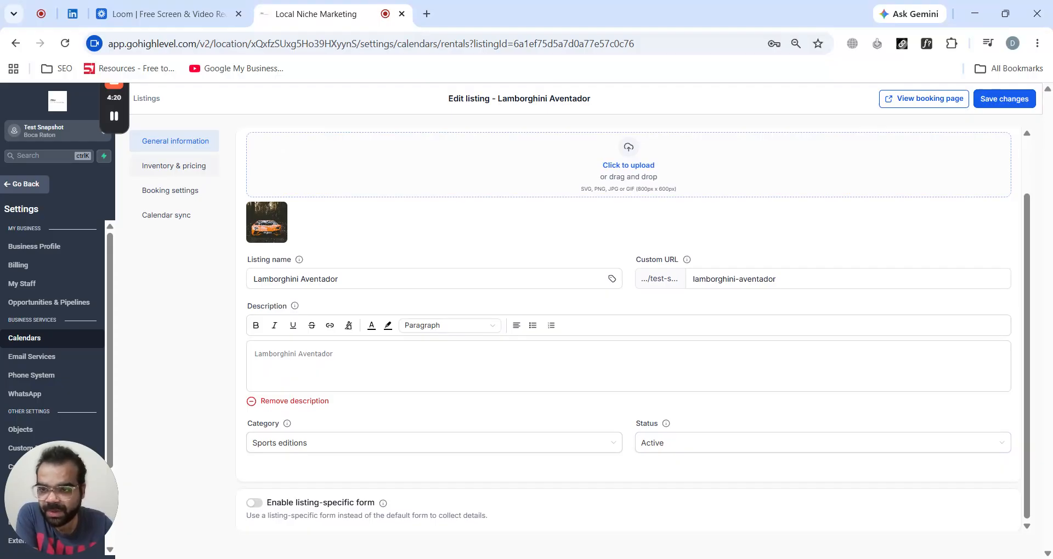
{"action": "left_click", "coordinate": [203, 170]}
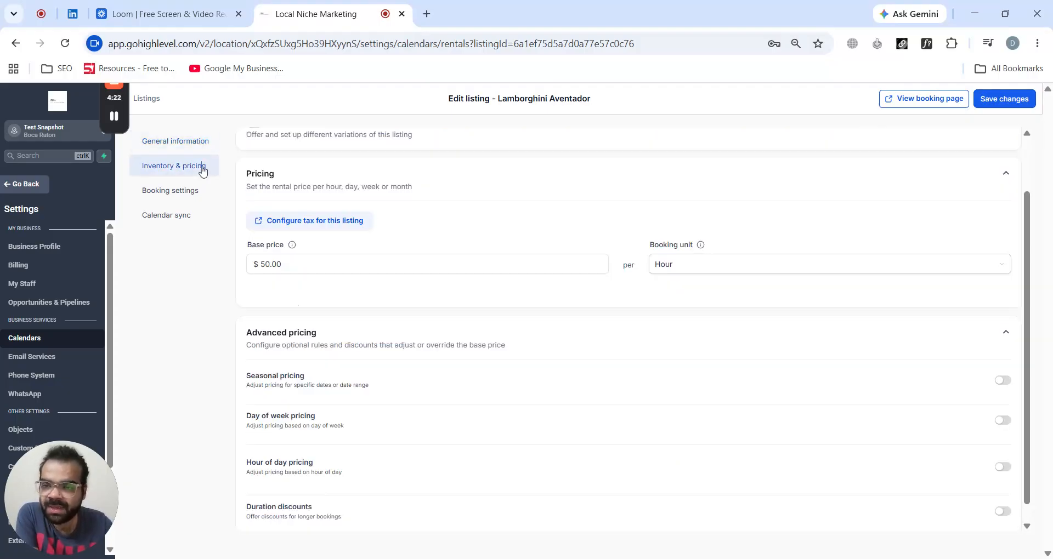
{"action": "scroll", "coordinate": [297, 287], "scroll_direction": "up", "scroll_amount": 2}
{"action": "left_click", "coordinate": [346, 329]}
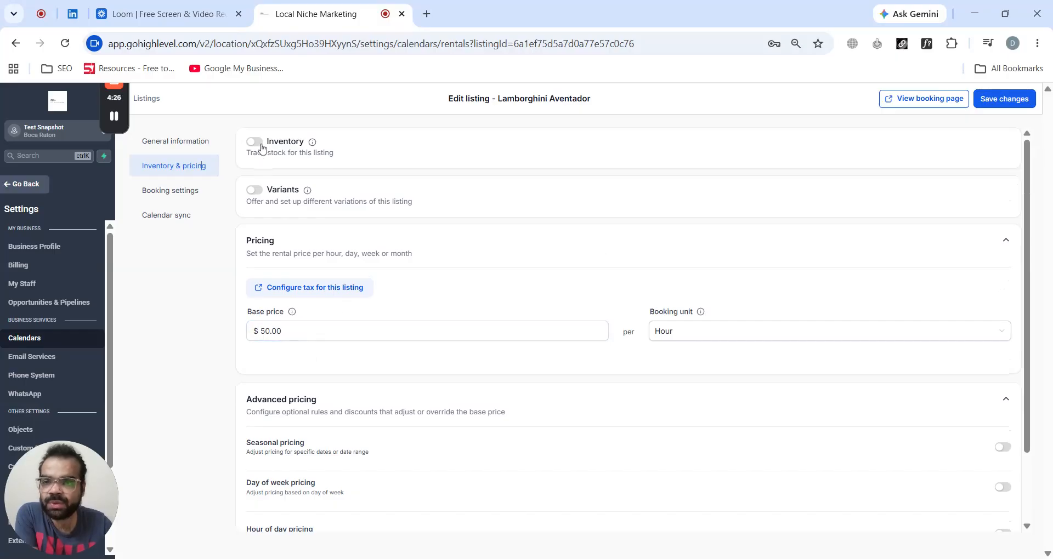
{"action": "left_click", "coordinate": [258, 143]}
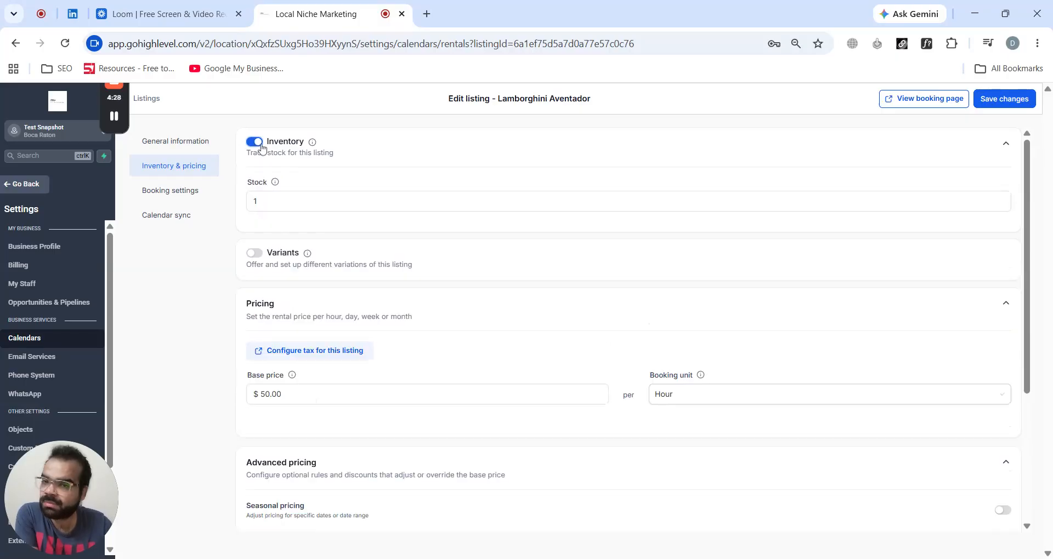
{"action": "double_click", "coordinate": [255, 201]}
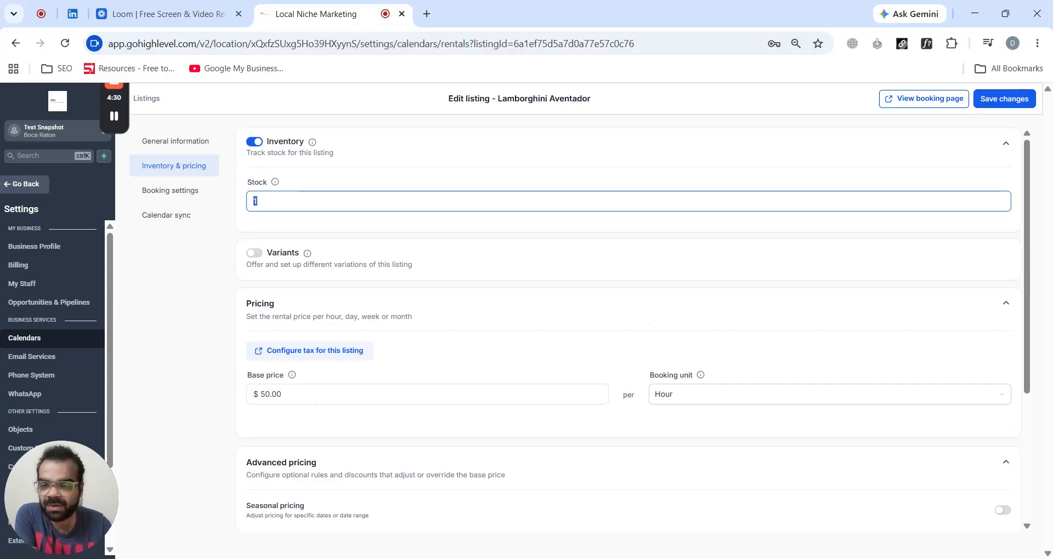
{"action": "type", "text": "0"}
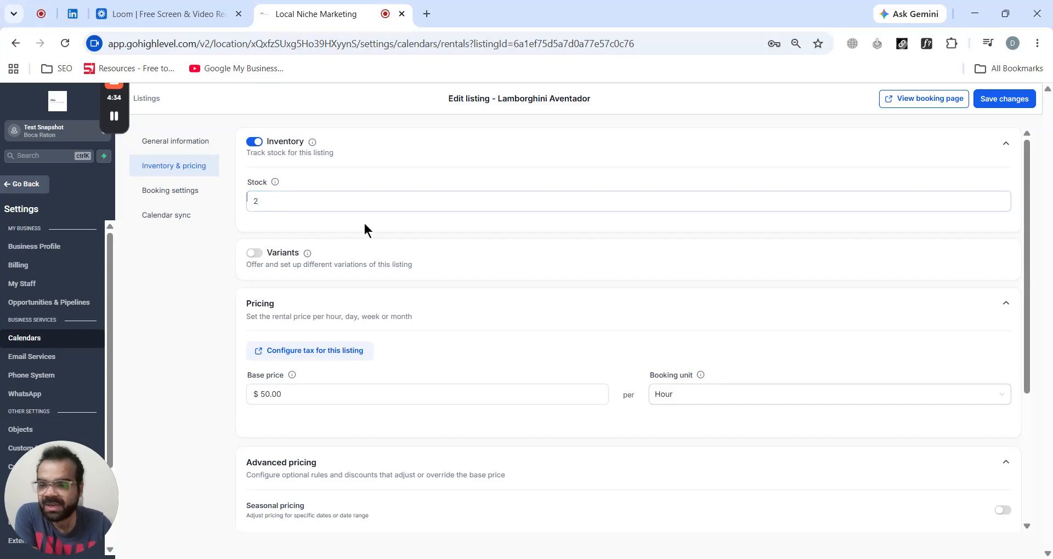
- Try adding a new variant to the listing, discard it unfilled and turn variants back off
{"action": "left_click", "coordinate": [255, 254]}
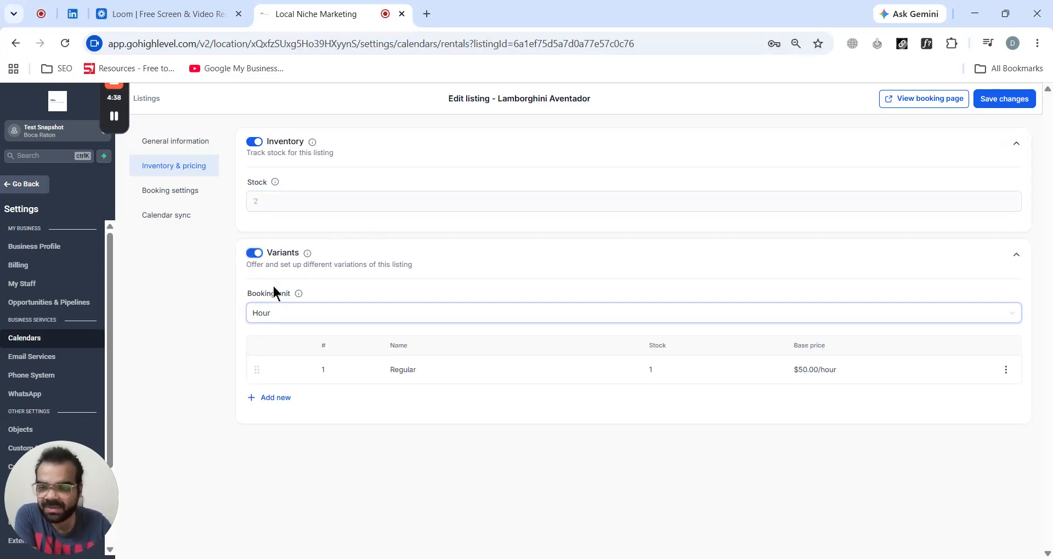
{"action": "left_click", "coordinate": [273, 398]}
{"action": "left_click", "coordinate": [365, 196]}
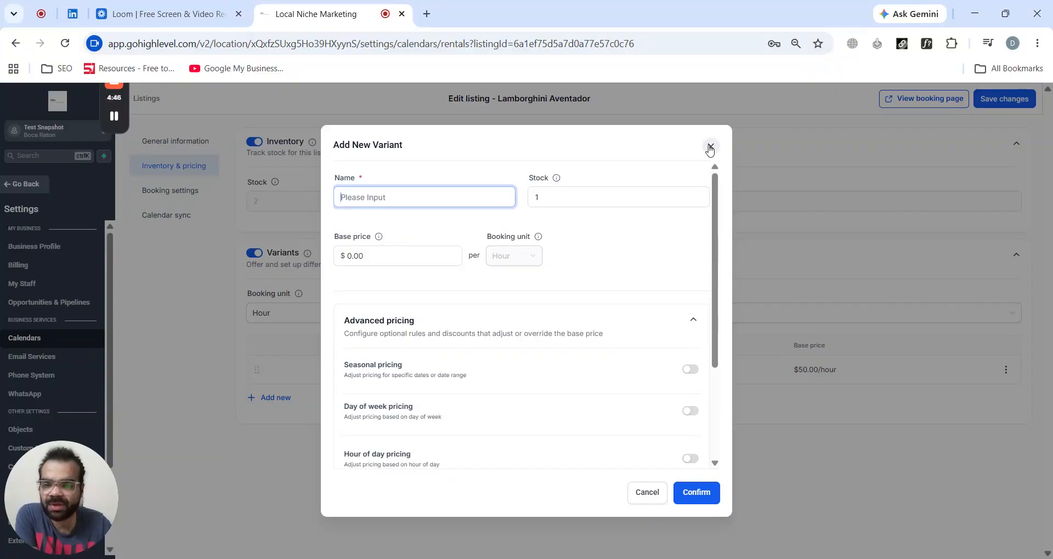
{"action": "left_click", "coordinate": [710, 148]}
{"action": "left_click", "coordinate": [254, 253]}
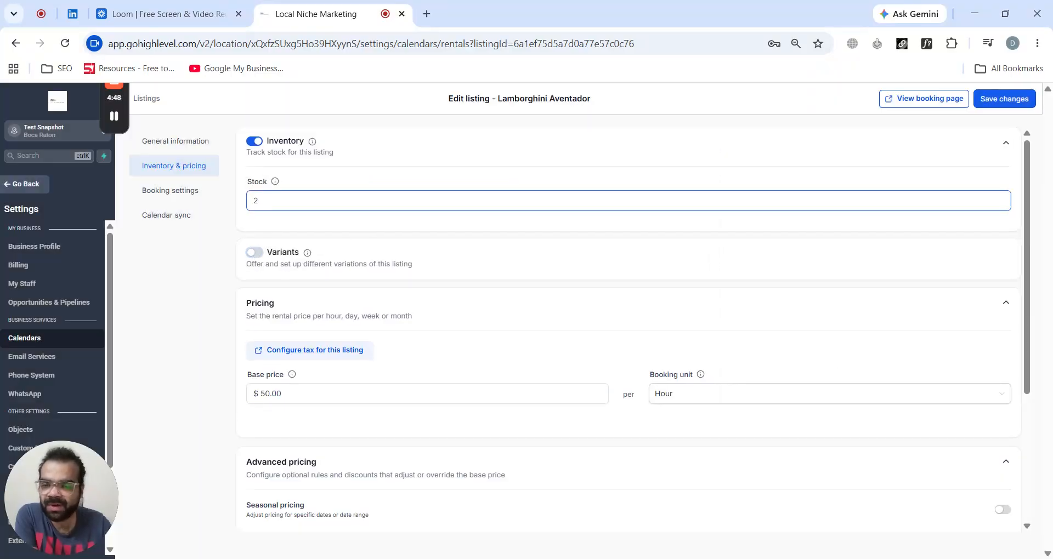
- Try a 5% seasonal pricing adjustment from June 5 to June 10, 2026, and turn seasonal pricing back off
{"action": "scroll", "coordinate": [399, 211], "scroll_direction": "down", "scroll_amount": 4}
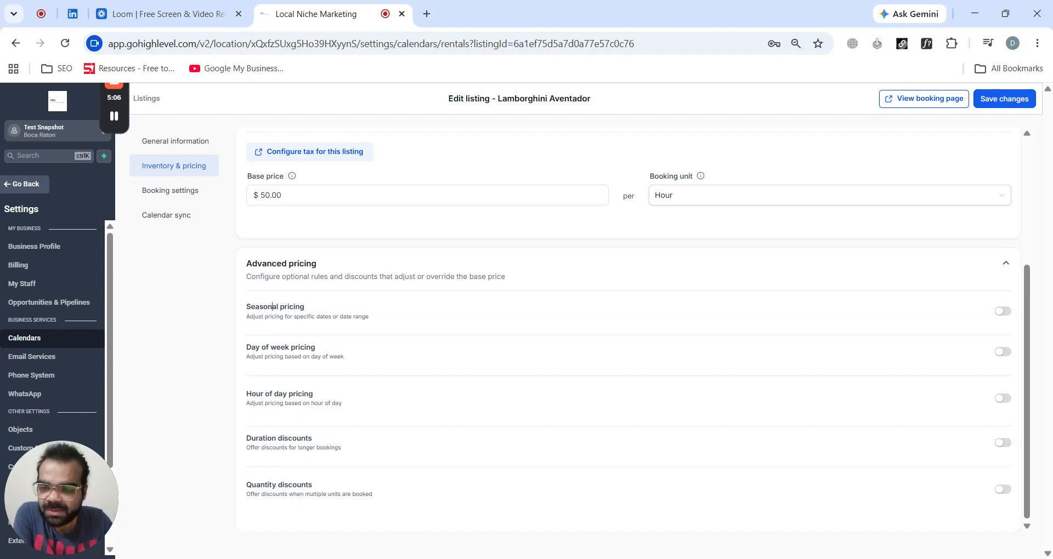
{"action": "left_click", "coordinate": [1003, 311]}
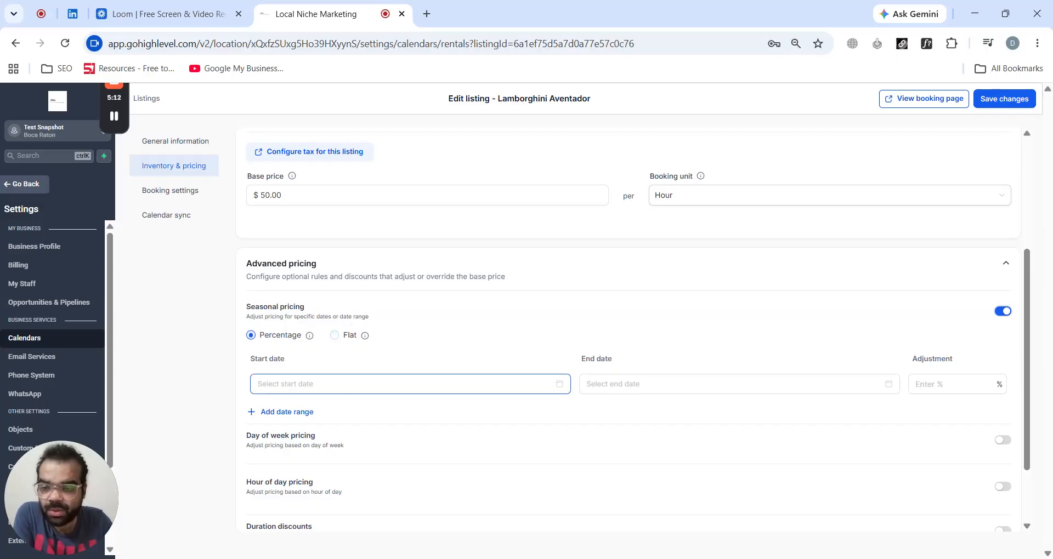
{"action": "left_click", "coordinate": [257, 384]}
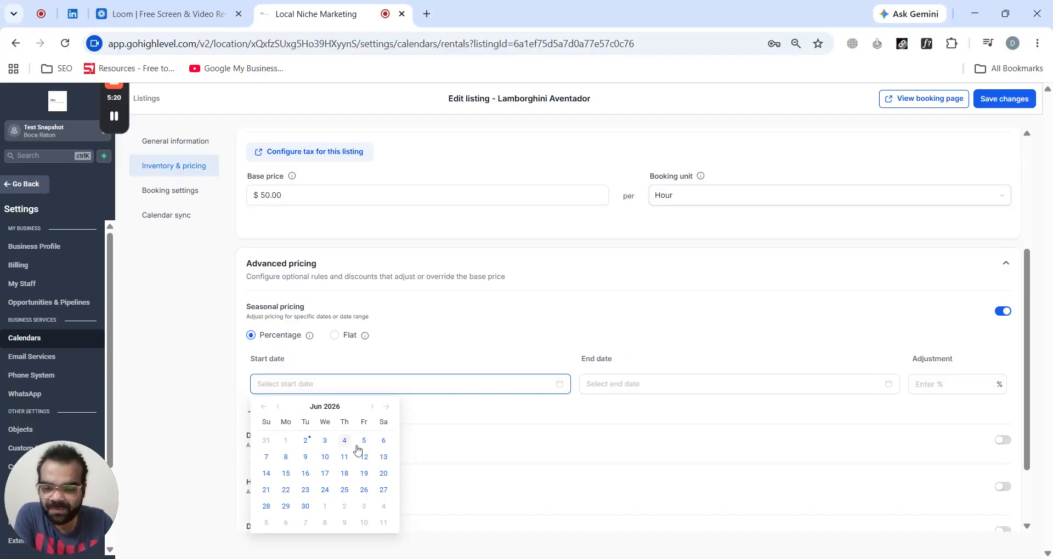
{"action": "left_click", "coordinate": [364, 441]}
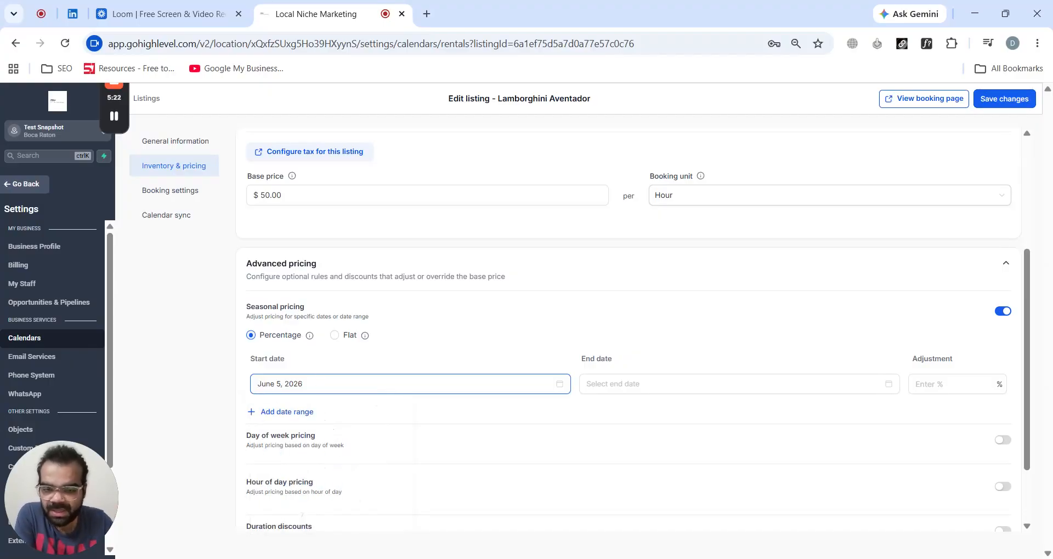
{"action": "left_click", "coordinate": [652, 384]}
{"action": "left_click", "coordinate": [654, 457]}
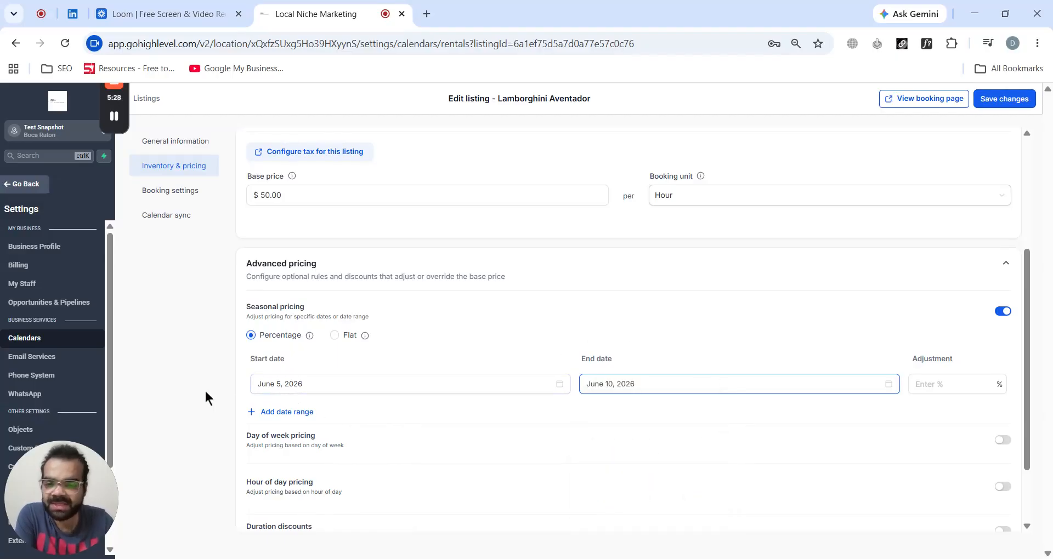
{"action": "left_click", "coordinate": [946, 385]}
{"action": "type", "text": "5"}
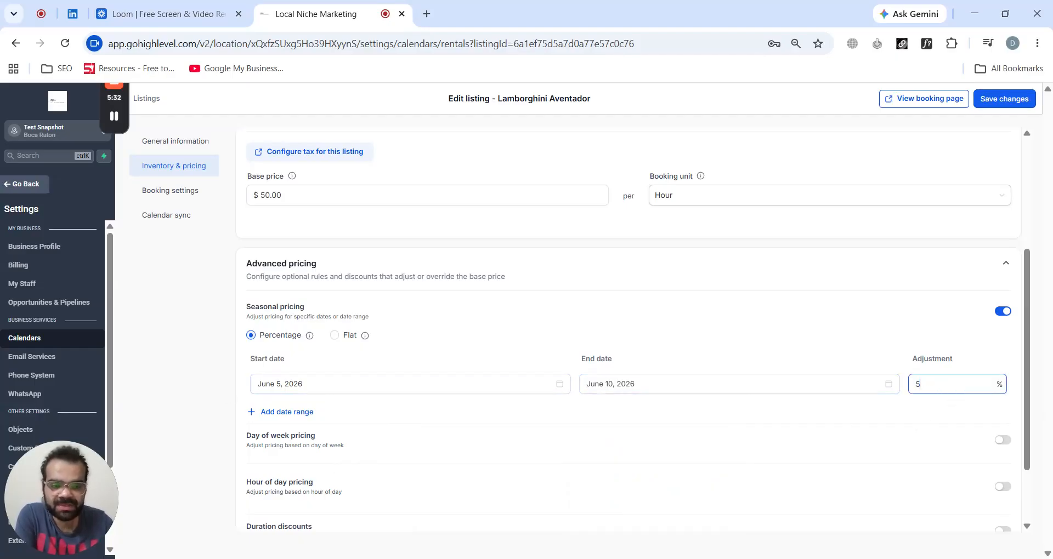
{"action": "left_click", "coordinate": [181, 324]}
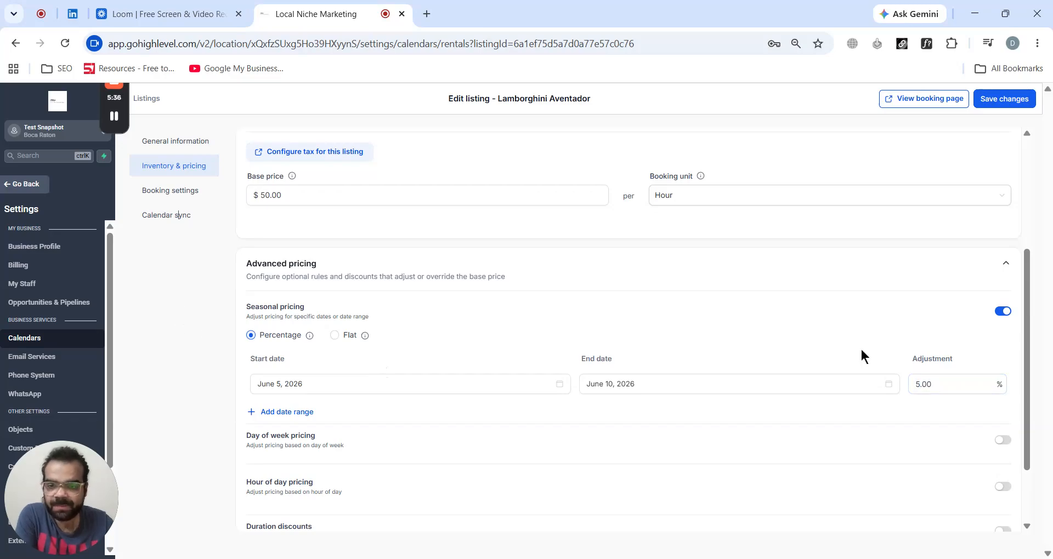
{"action": "left_click", "coordinate": [1003, 311]}
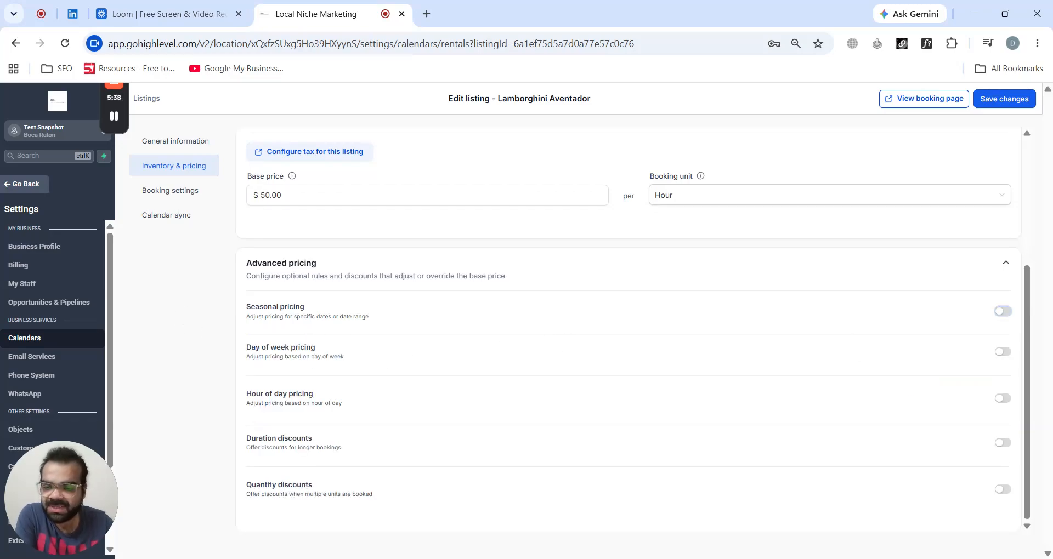
- Try a 5% day of week pricing adjustment for Wednesday and turn day of week pricing back off
{"action": "left_click", "coordinate": [1003, 351]}
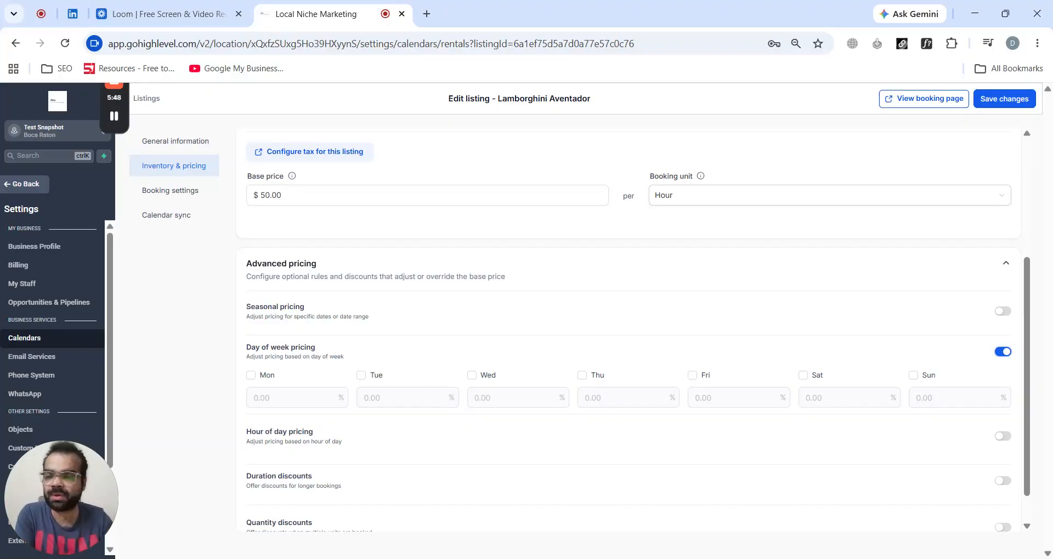
{"action": "left_click", "coordinate": [471, 375]}
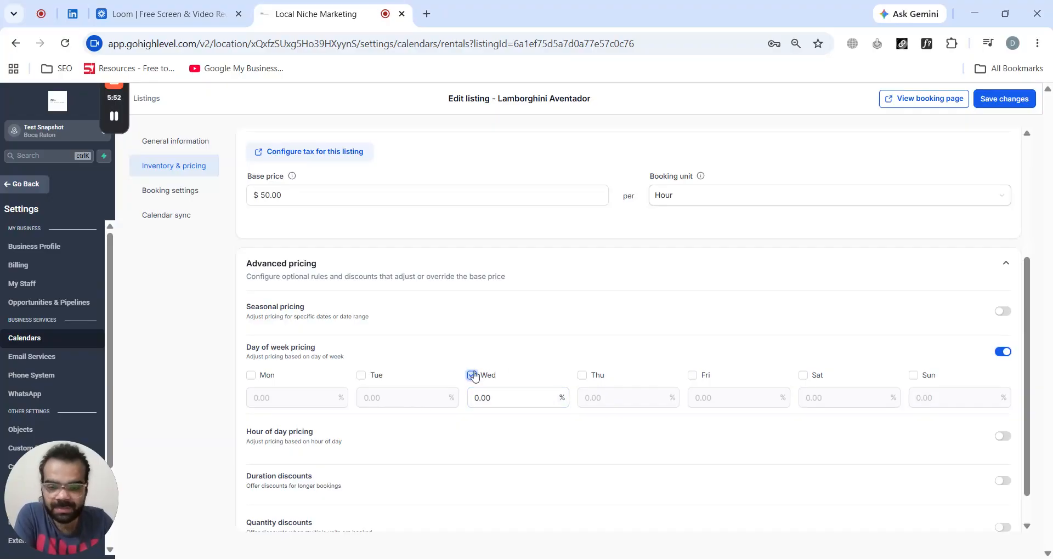
{"action": "left_click", "coordinate": [494, 399]}
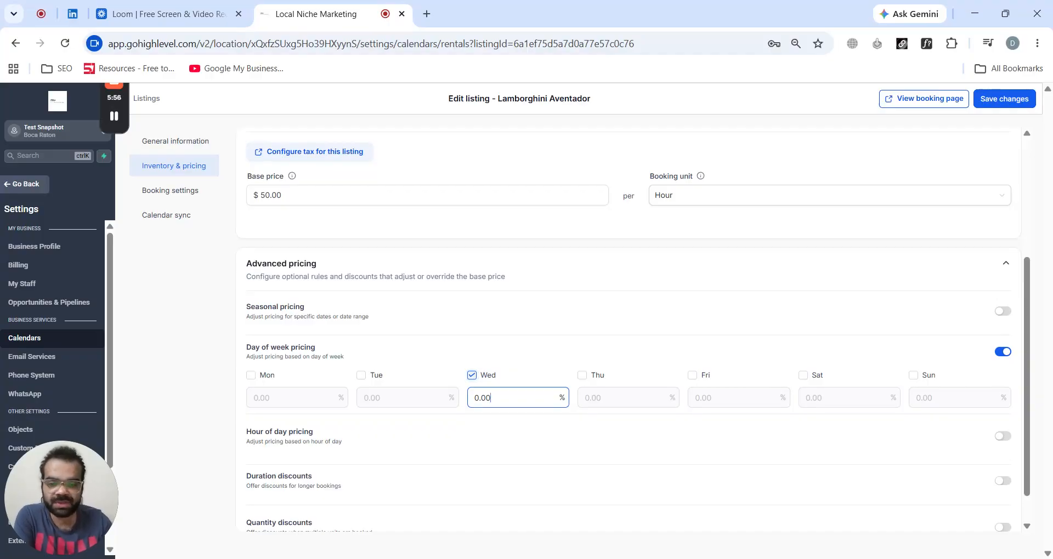
{"action": "key", "text": "BackSpace"}
{"action": "key", "text": "BackSpace"}
{"action": "key", "text": "BackSpace"}
{"action": "key", "text": "BackSpace"}
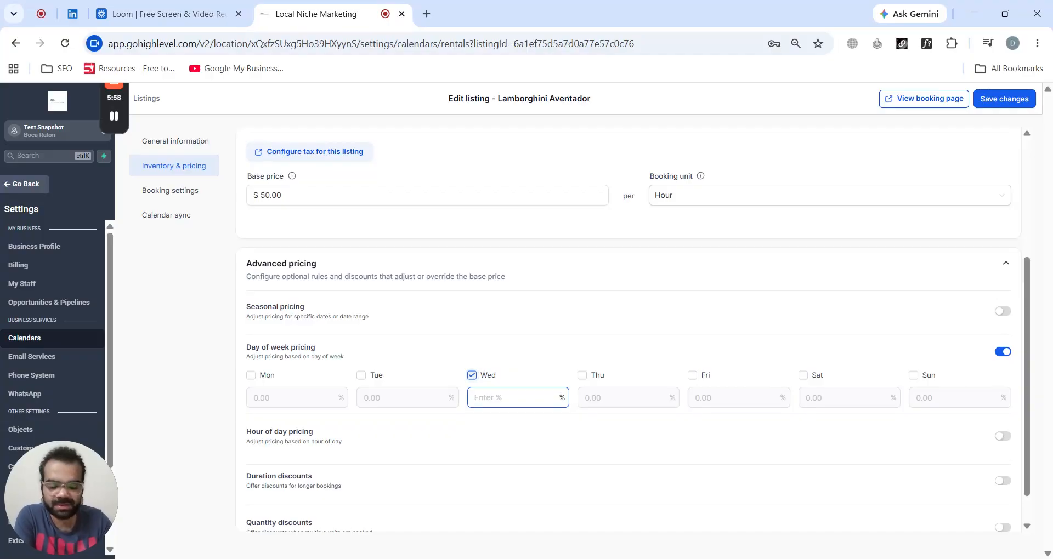
{"action": "type", "text": "5"}
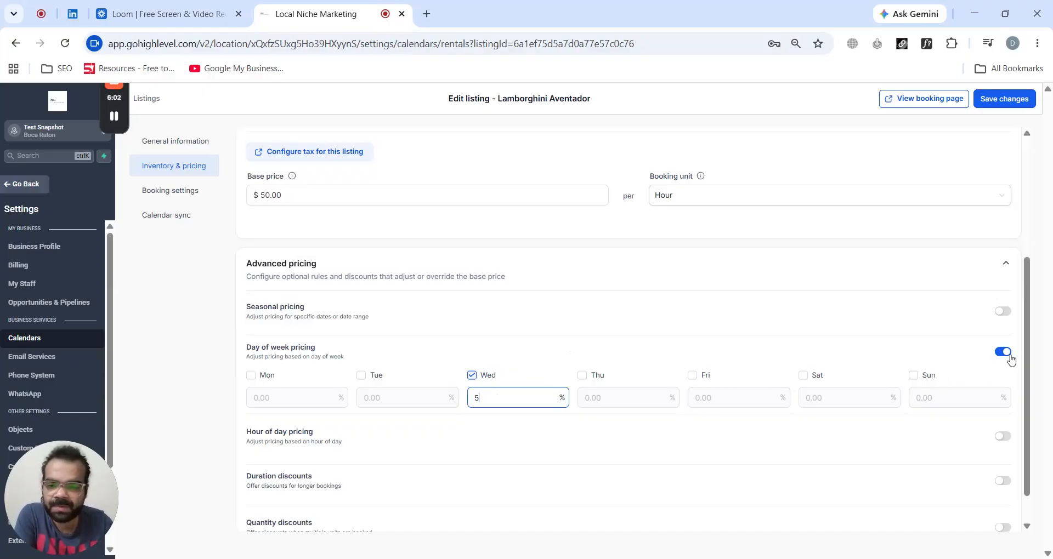
{"action": "left_click", "coordinate": [1004, 353]}
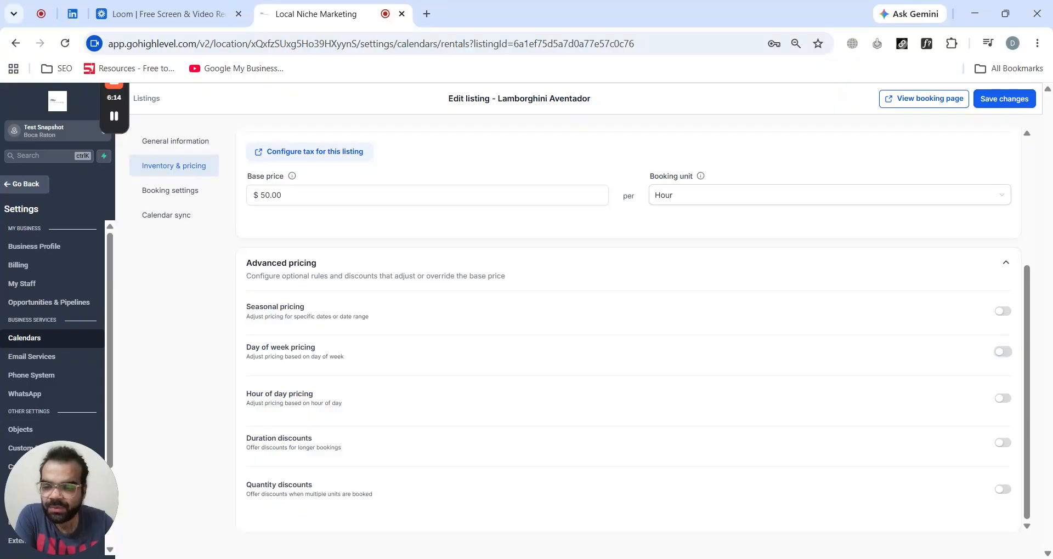
- Try a 10% duration discount with a minimum duration of 480 hours and turn duration discounts back off
{"action": "left_click", "coordinate": [1002, 446]}
{"action": "scroll", "coordinate": [691, 387], "scroll_direction": "down", "scroll_amount": 1}
{"action": "left_click", "coordinate": [432, 426]}
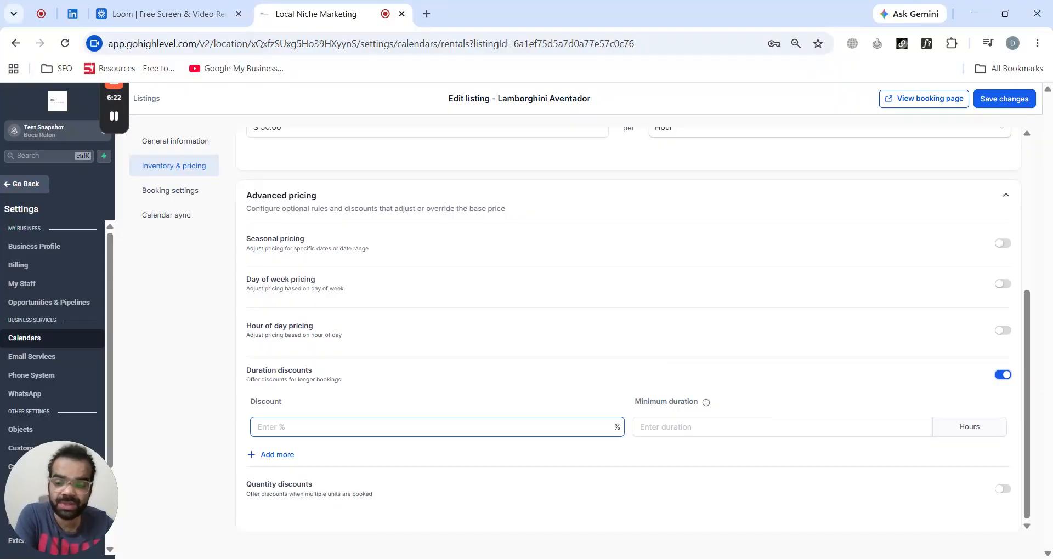
{"action": "left_click", "coordinate": [809, 428]}
{"action": "type", "text": "480"}
{"action": "left_click", "coordinate": [437, 427]}
{"action": "type", "text": "10"}
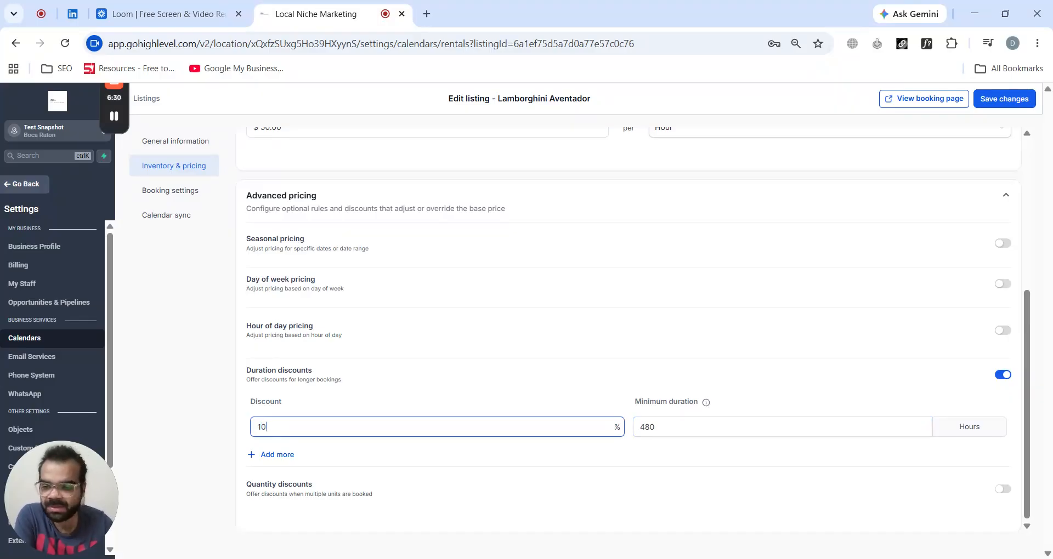
{"action": "left_click", "coordinate": [1003, 374]}
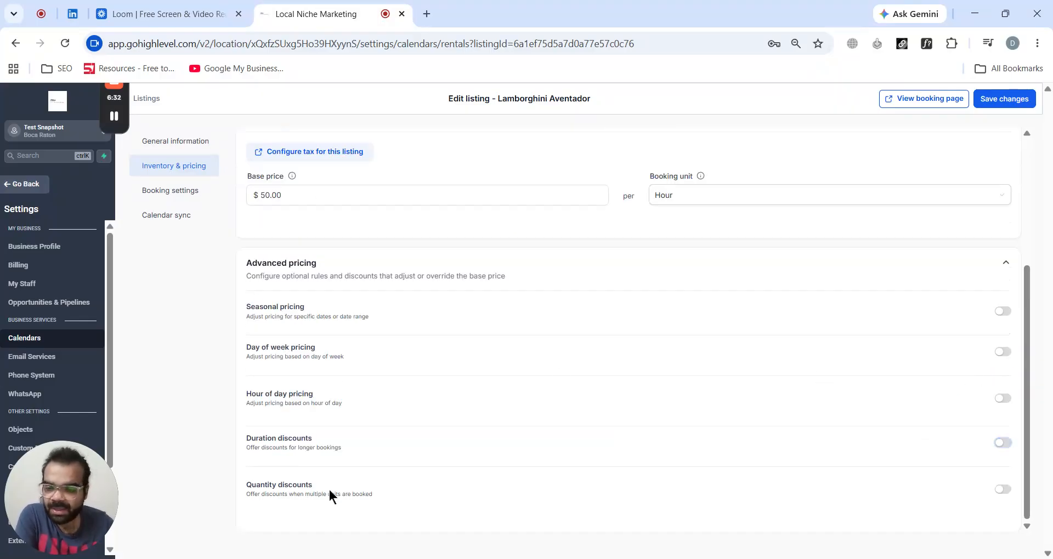
- Turn on quantity discounts for the listing without entering a discount or minimum quantity
{"action": "left_click", "coordinate": [1003, 489]}
{"action": "scroll", "coordinate": [573, 360], "scroll_direction": "down", "scroll_amount": 2}
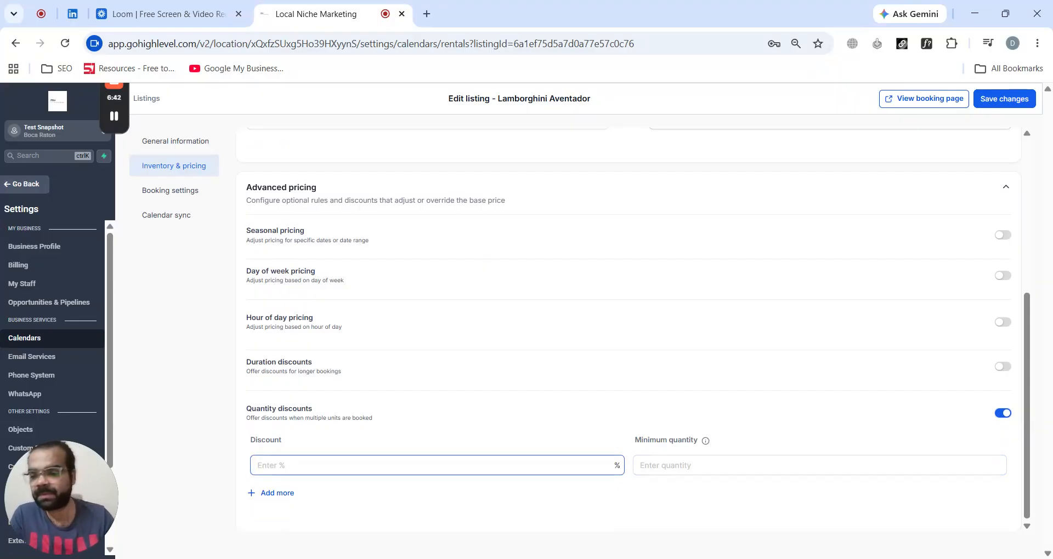
{"action": "left_click", "coordinate": [260, 465]}
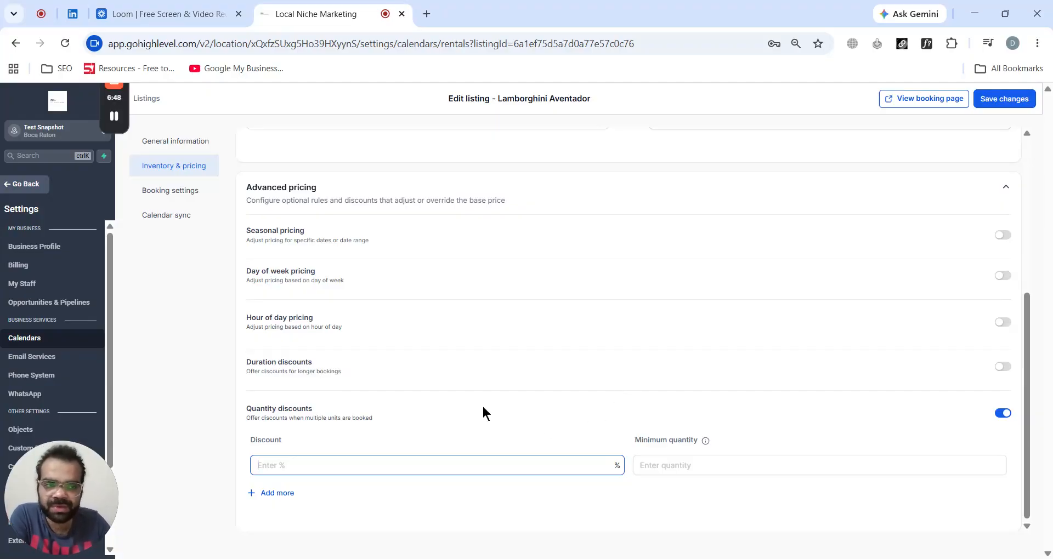
- Set the minimum duration to 6 hours in the listing's booking settings
{"action": "left_click", "coordinate": [197, 195]}
{"action": "left_click", "coordinate": [307, 272]}
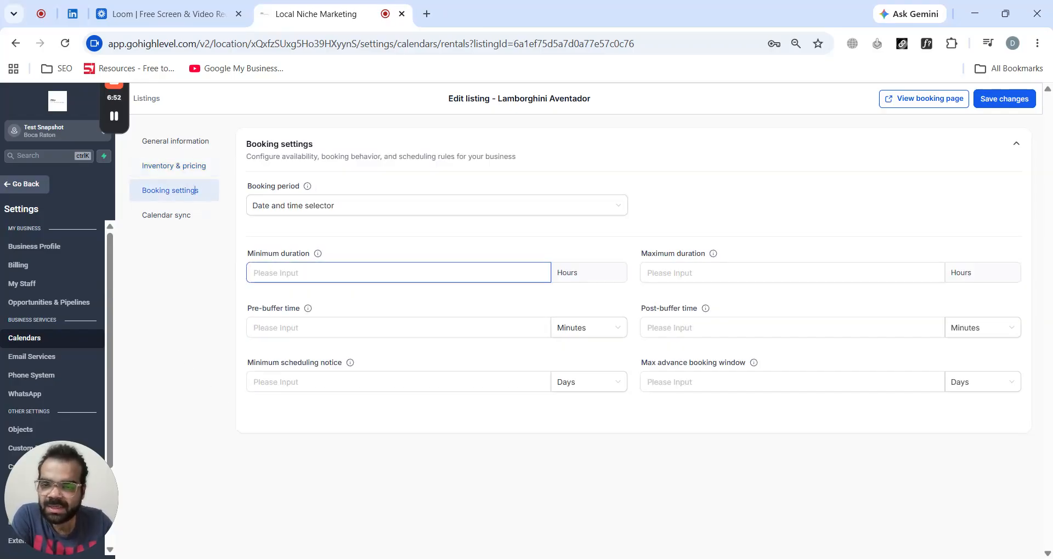
{"action": "mouse_move", "coordinate": [318, 254]}
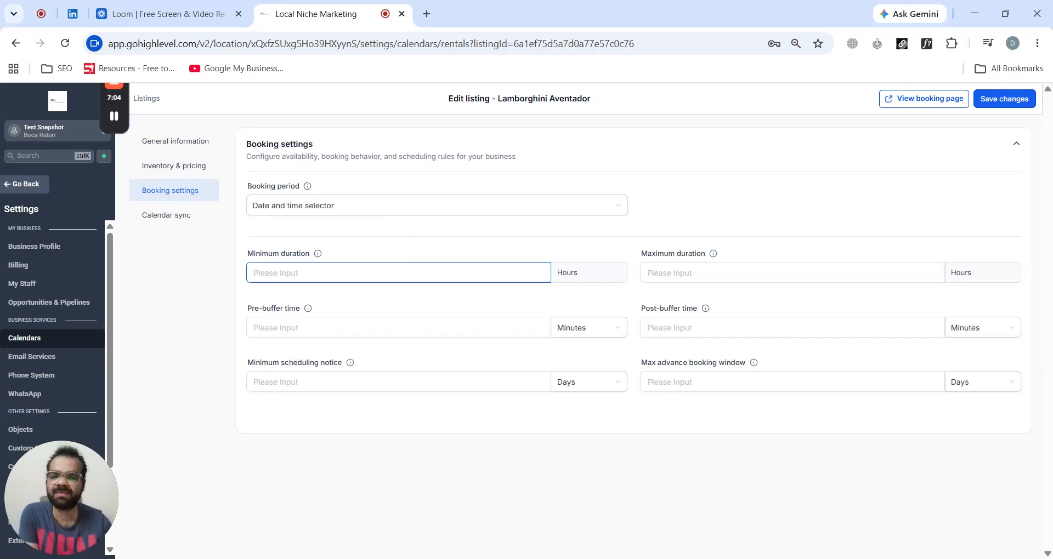
{"action": "type", "text": "1"}
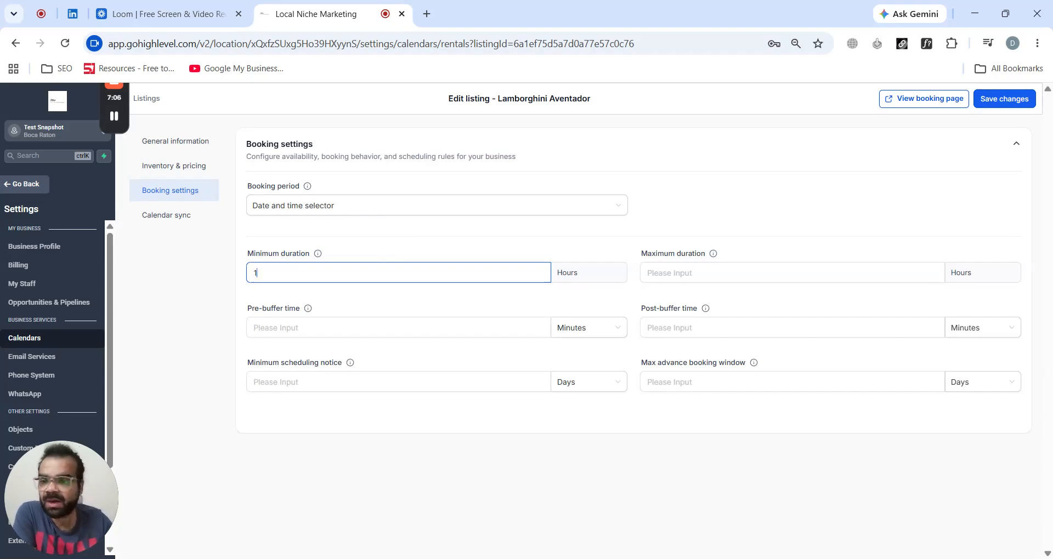
{"action": "key", "text": "BackSpace"}
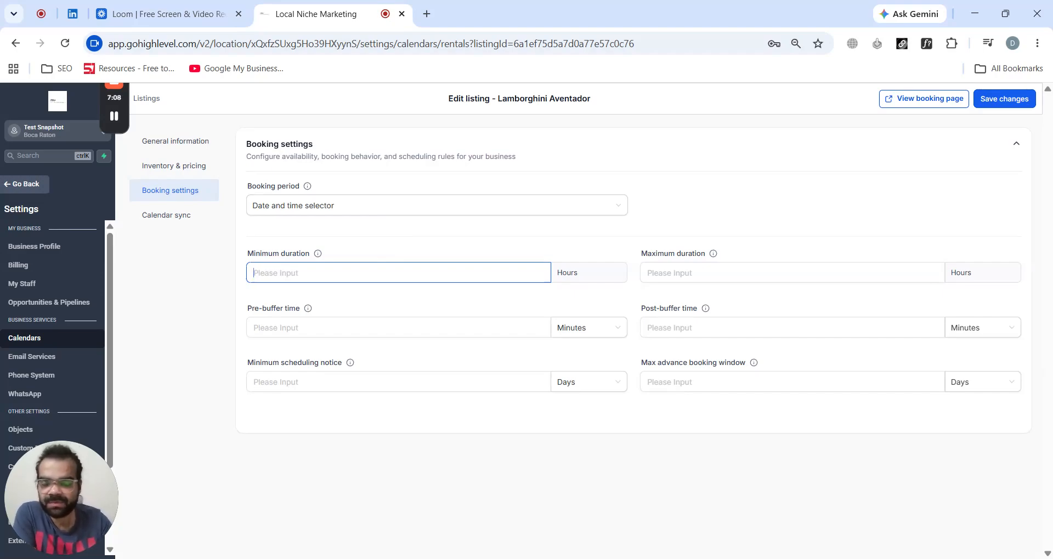
{"action": "type", "text": "6"}
{"action": "left_click", "coordinate": [181, 307]}
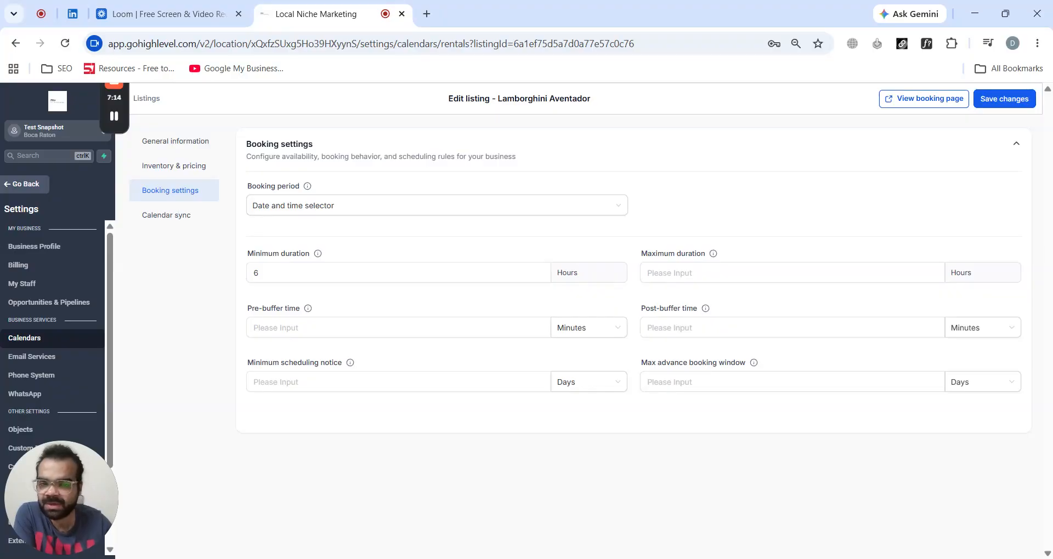
- Check the scheduling notice and advance booking explanations, and set the max advance booking window to 30 days
{"action": "left_click", "coordinate": [752, 273]}
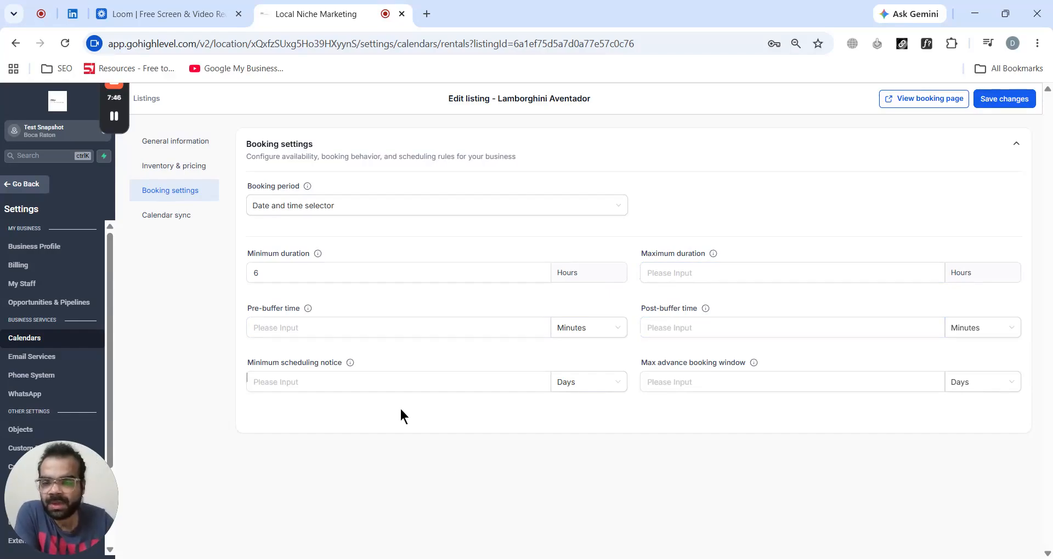
{"action": "mouse_move", "coordinate": [352, 364]}
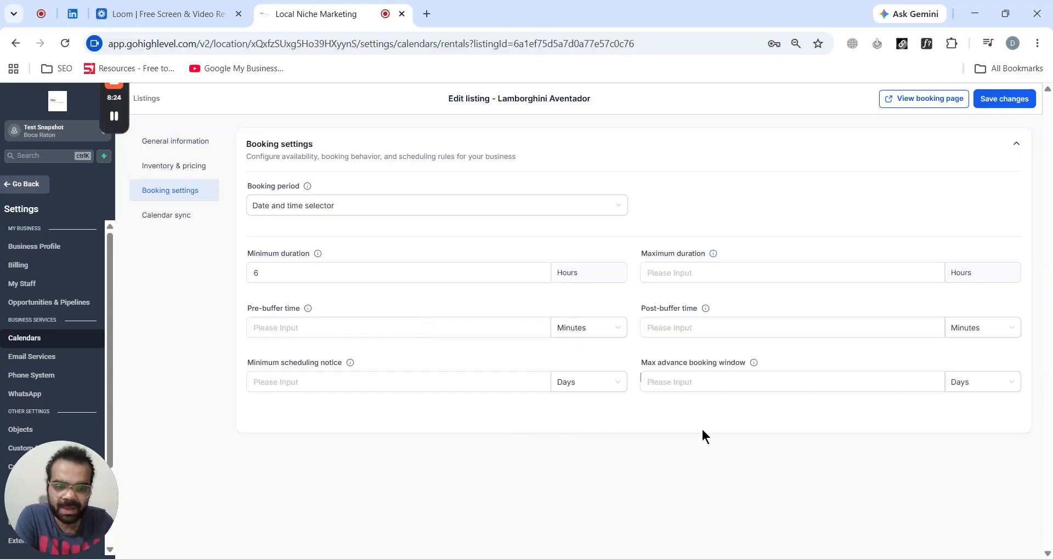
{"action": "mouse_move", "coordinate": [755, 364]}
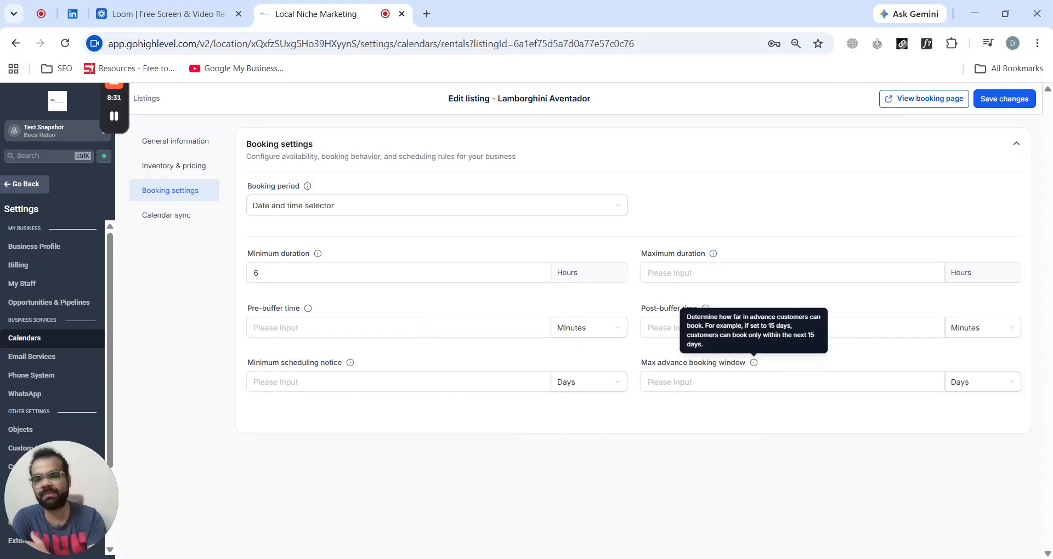
{"action": "type", "text": "30"}
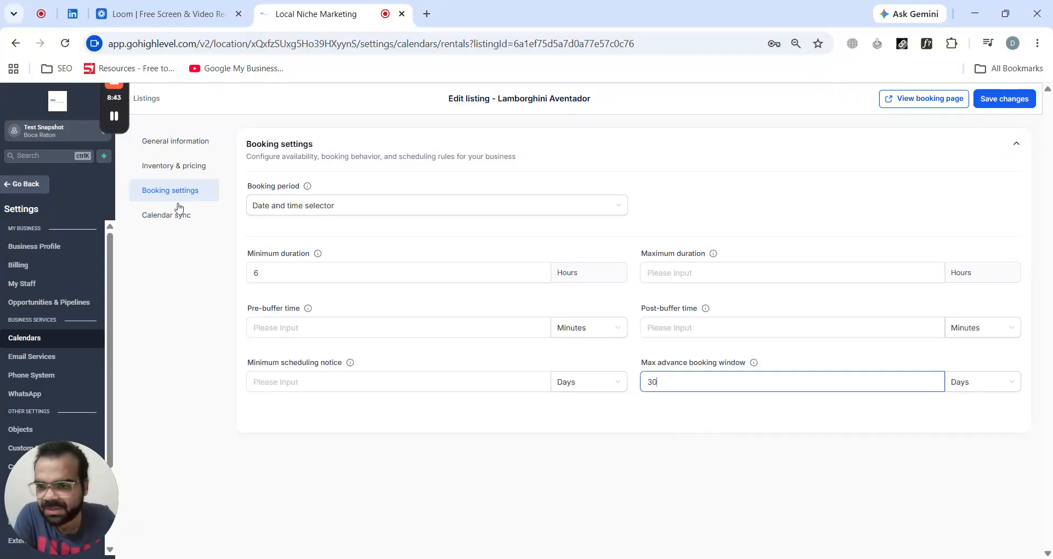
- Check the listing's calendar sync settings and try to save the listing changes
{"action": "left_click", "coordinate": [173, 222]}
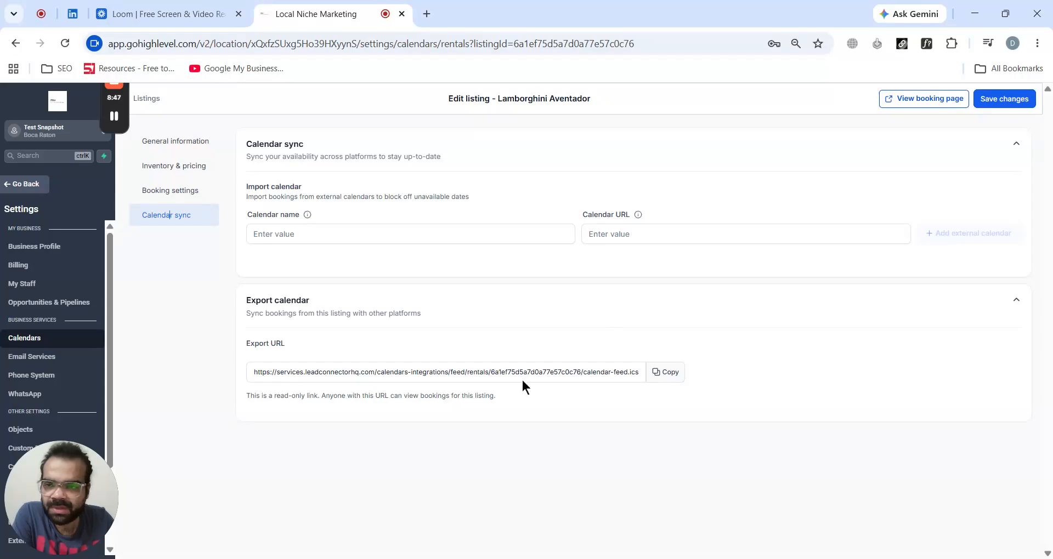
{"action": "left_click", "coordinate": [1003, 99]}
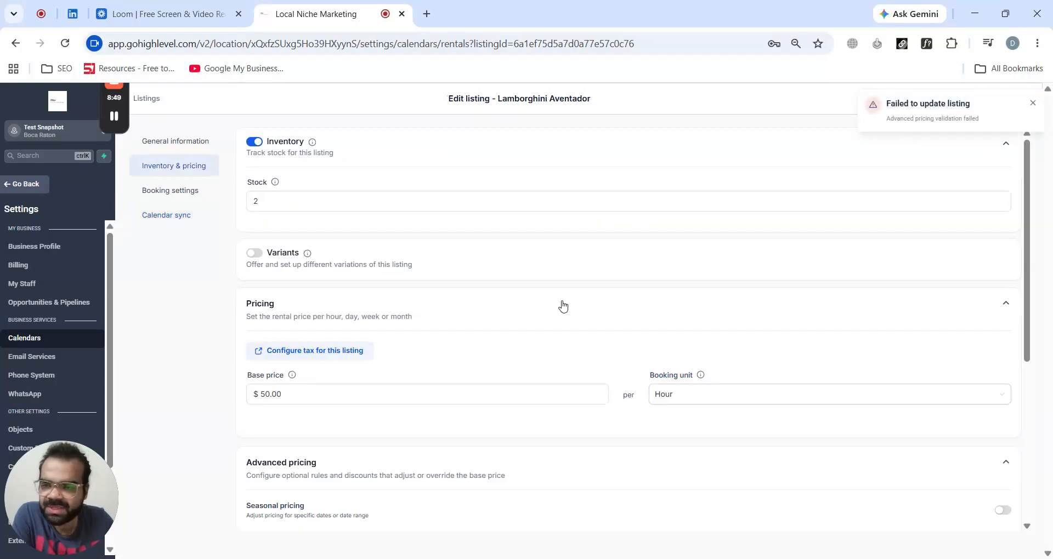
- Turn off the unfilled quantity discounts in advanced pricing and save the listing changes
{"action": "scroll", "coordinate": [560, 306], "scroll_direction": "down", "scroll_amount": 3}
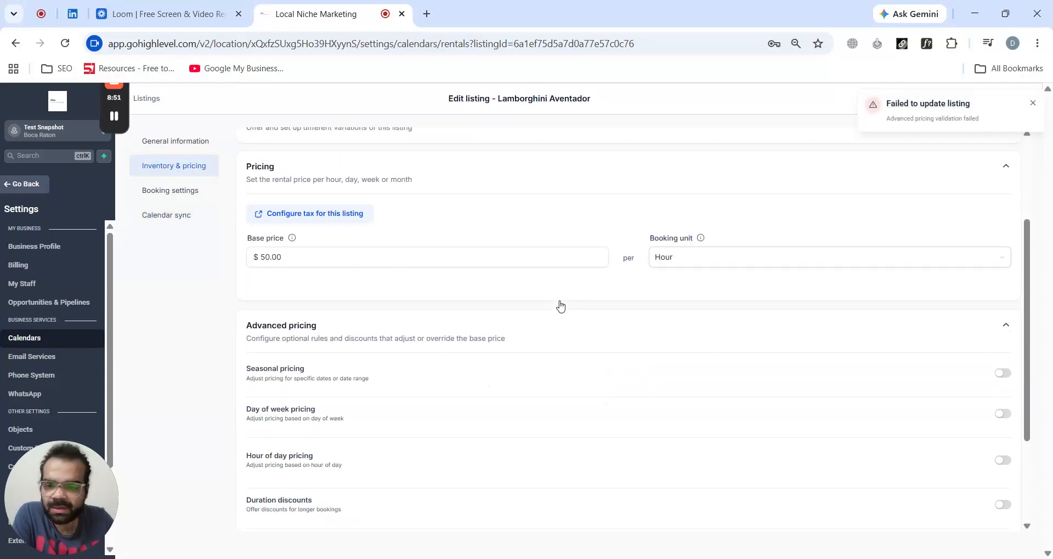
{"action": "scroll", "coordinate": [560, 306], "scroll_direction": "down", "scroll_amount": 3}
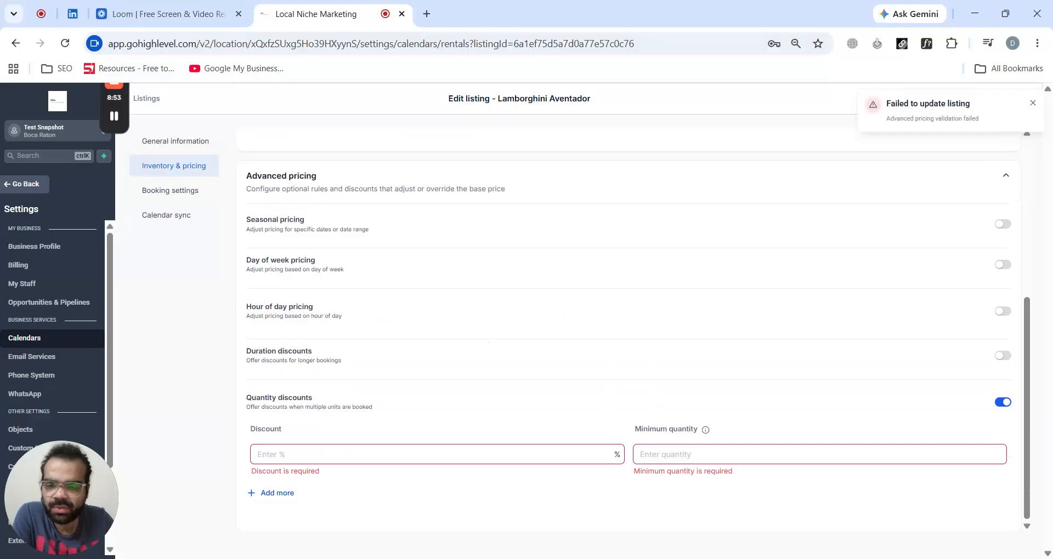
{"action": "left_click", "coordinate": [1002, 402]}
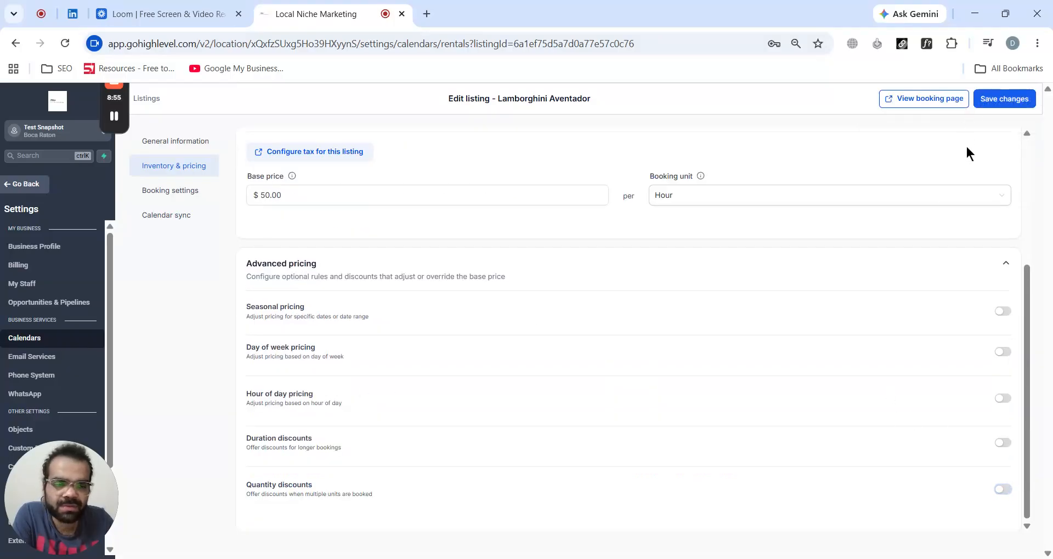
{"action": "left_click", "coordinate": [997, 101]}
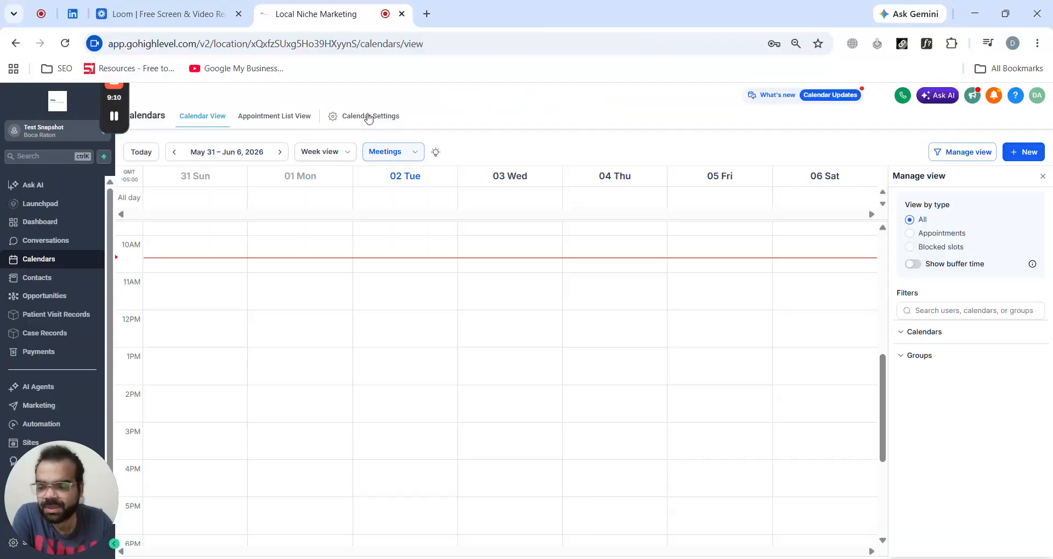
- Open the rental listings in the calendar settings and start a new listing from the Sedans category
{"action": "left_click", "coordinate": [368, 117]}
{"action": "left_click", "coordinate": [229, 125]}
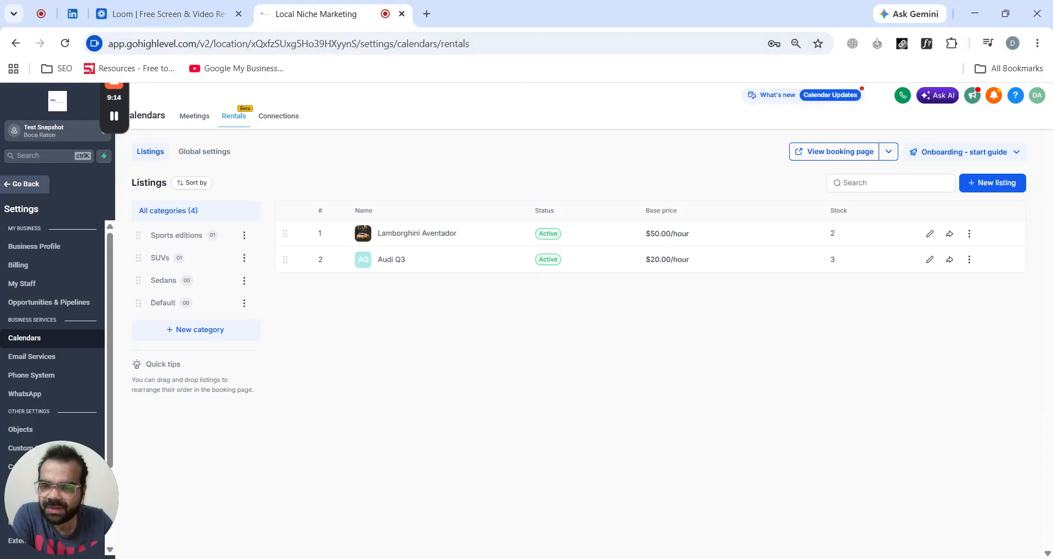
{"action": "left_click", "coordinate": [180, 285]}
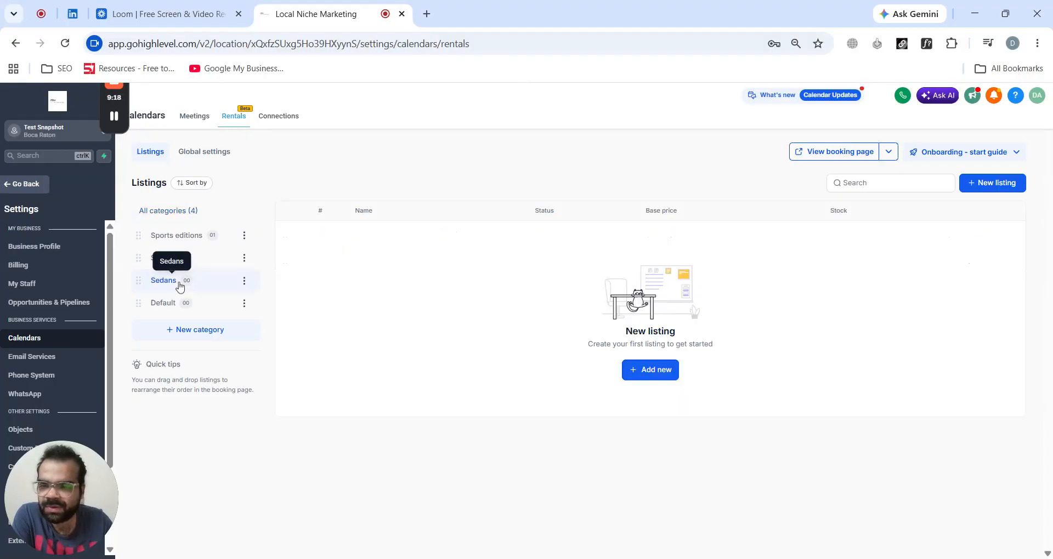
{"action": "left_click", "coordinate": [654, 376]}
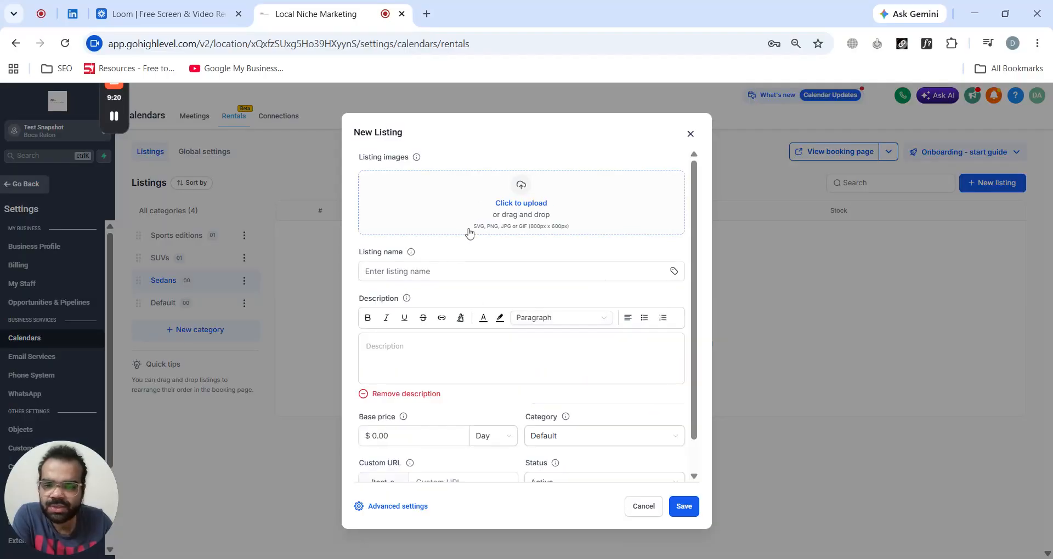
- Search Unsplash for "sedans" and use the dark sedan photo as the new listing's image
{"action": "left_click", "coordinate": [471, 204]}
{"action": "left_click", "coordinate": [522, 241]}
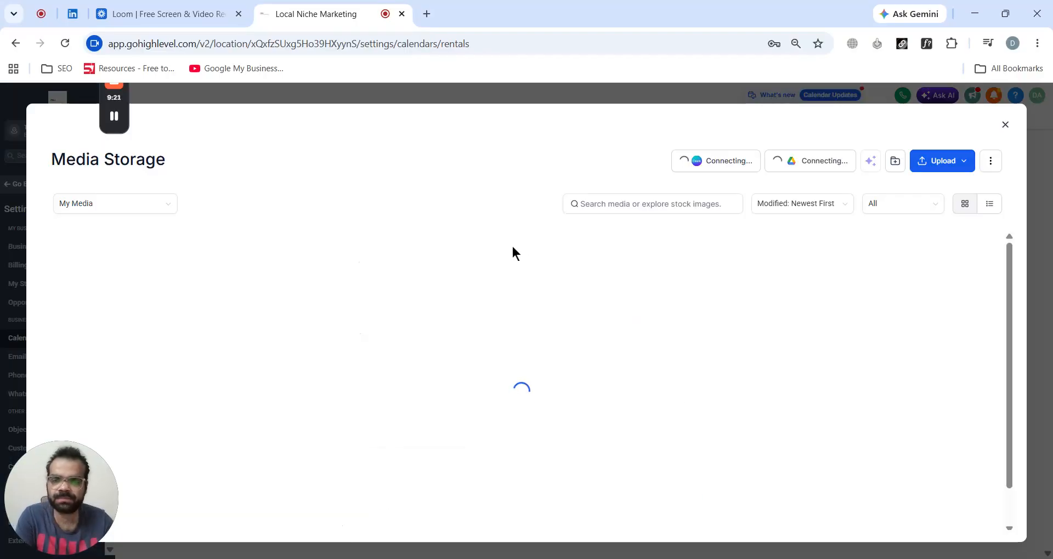
{"action": "left_click", "coordinate": [134, 207]}
{"action": "left_click", "coordinate": [85, 284]}
{"action": "left_click", "coordinate": [606, 204]}
{"action": "type", "text": "sedanbs"}
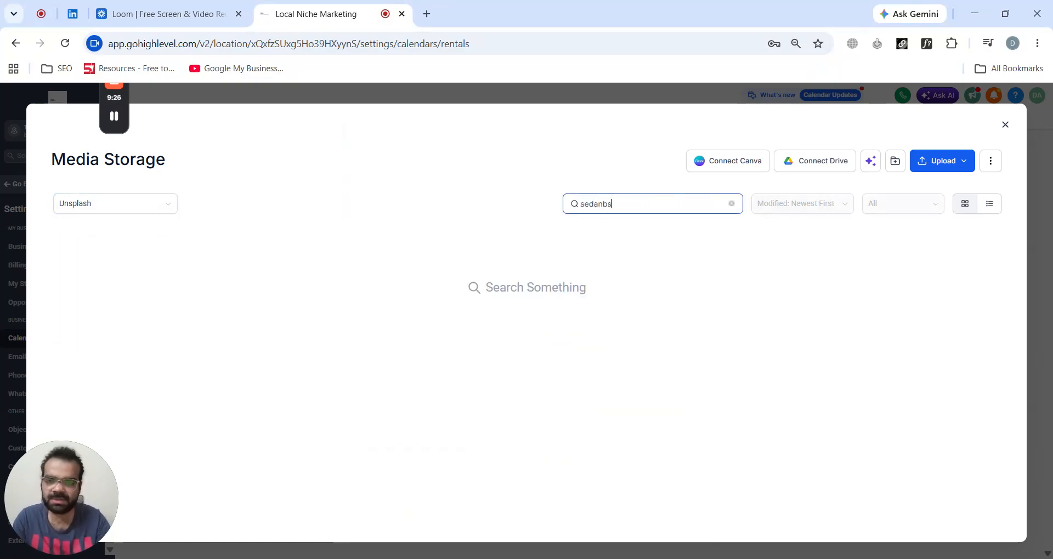
{"action": "key", "text": "BackSpace"}
{"action": "key", "text": "BackSpace"}
{"action": "type", "text": "s"}
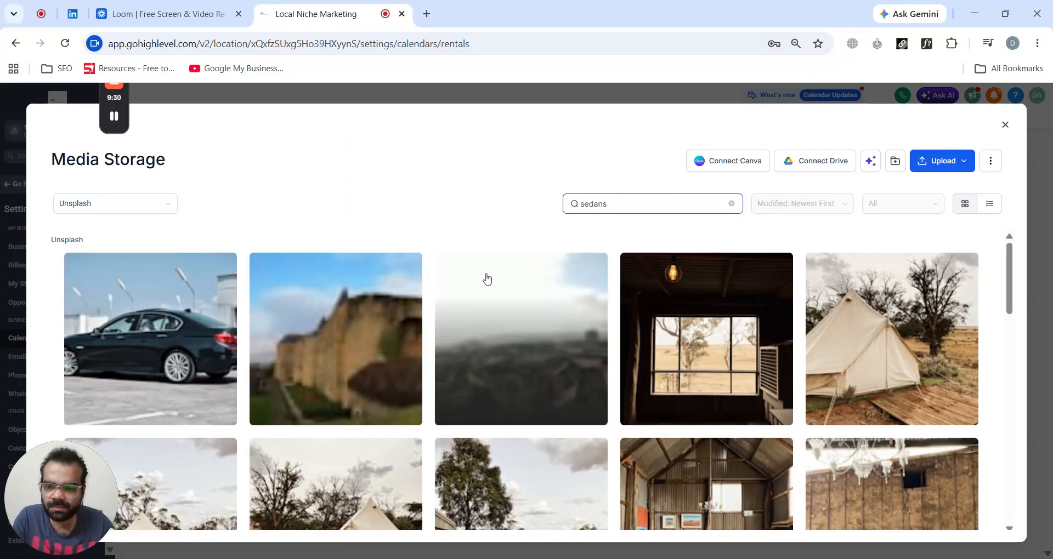
{"action": "left_click", "coordinate": [200, 337]}
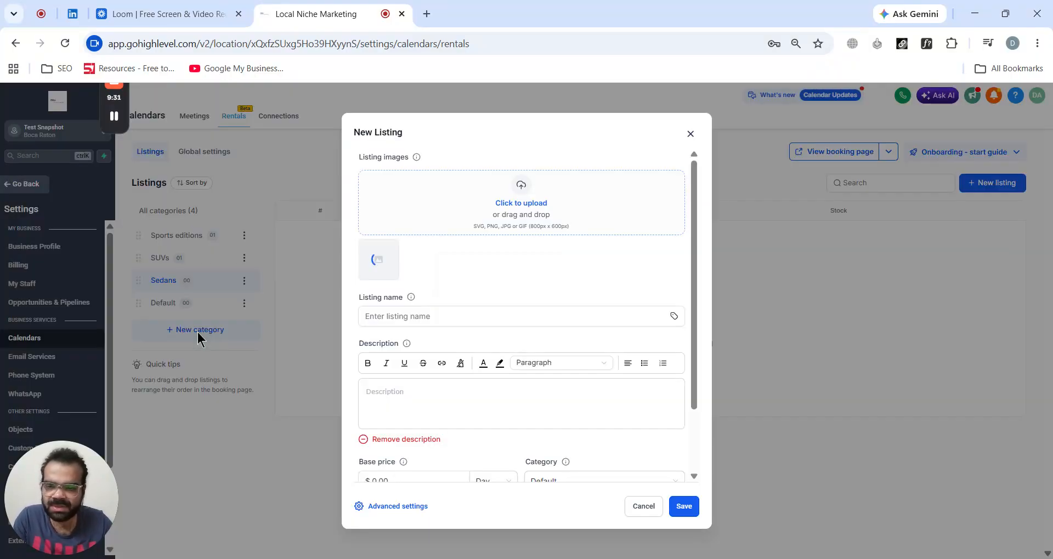
- Name the new listing Audi A3 and reuse that text as its description
{"action": "type", "text": "Audi A3"}
{"action": "key", "text": "ctrl+a"}
{"action": "key", "text": "ctrl+c"}
{"action": "left_click", "coordinate": [453, 390]}
{"action": "key", "text": "ctrl+v"}
- Set the Audi A3's base price to $20 per hour and save the listing
{"action": "scroll", "coordinate": [470, 339], "scroll_direction": "down", "scroll_amount": 2}
{"action": "left_click", "coordinate": [413, 401]}
{"action": "key", "text": "ctrl+a"}
{"action": "type", "text": "20"}
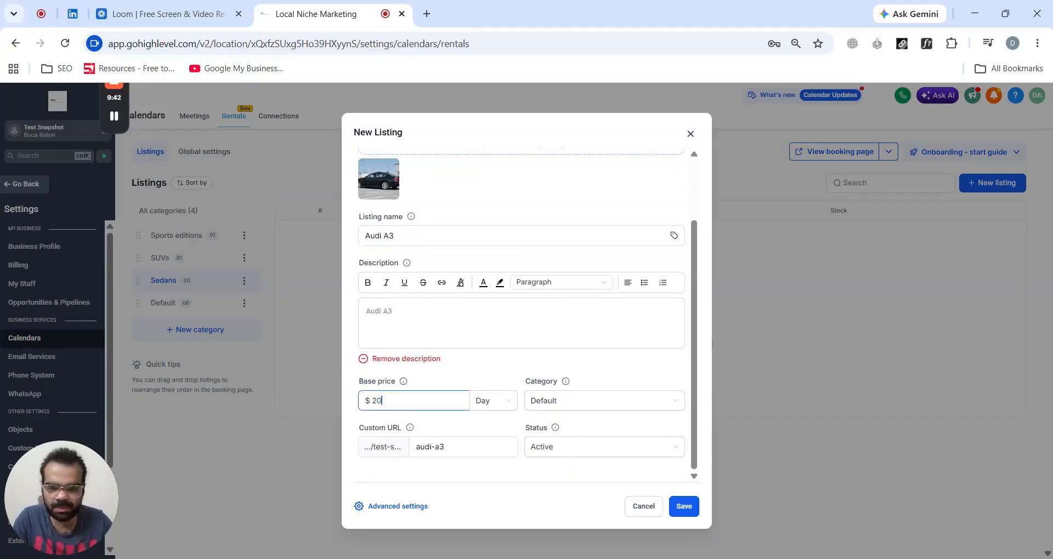
{"action": "left_click", "coordinate": [482, 402]}
{"action": "left_click", "coordinate": [494, 426]}
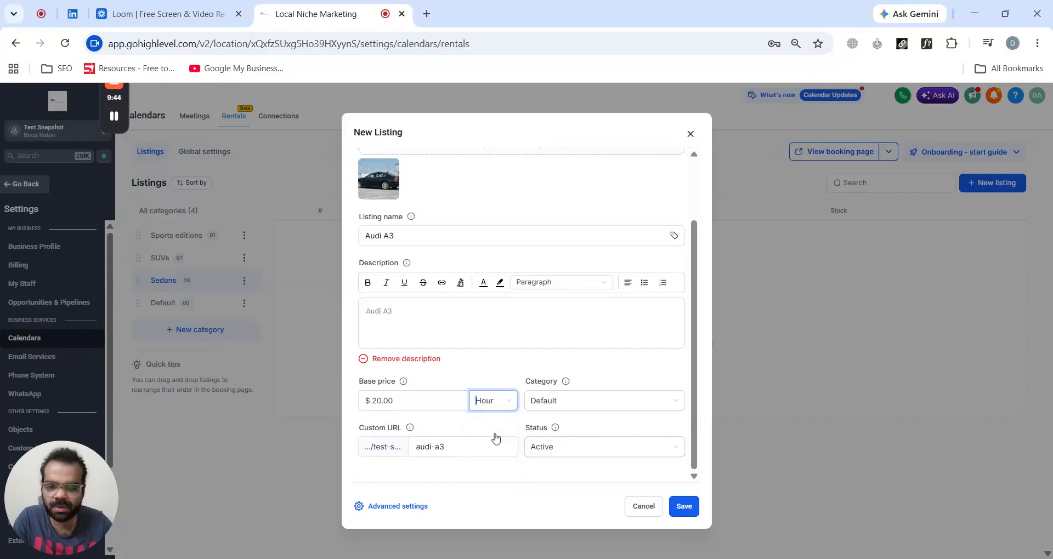
{"action": "left_click", "coordinate": [683, 506]}
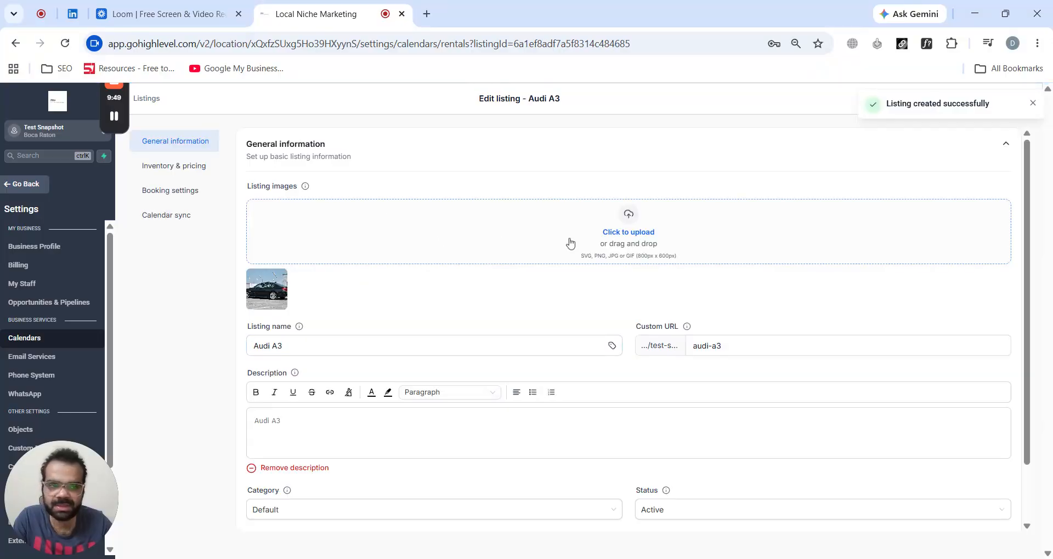
{"action": "left_click", "coordinate": [1033, 103]}
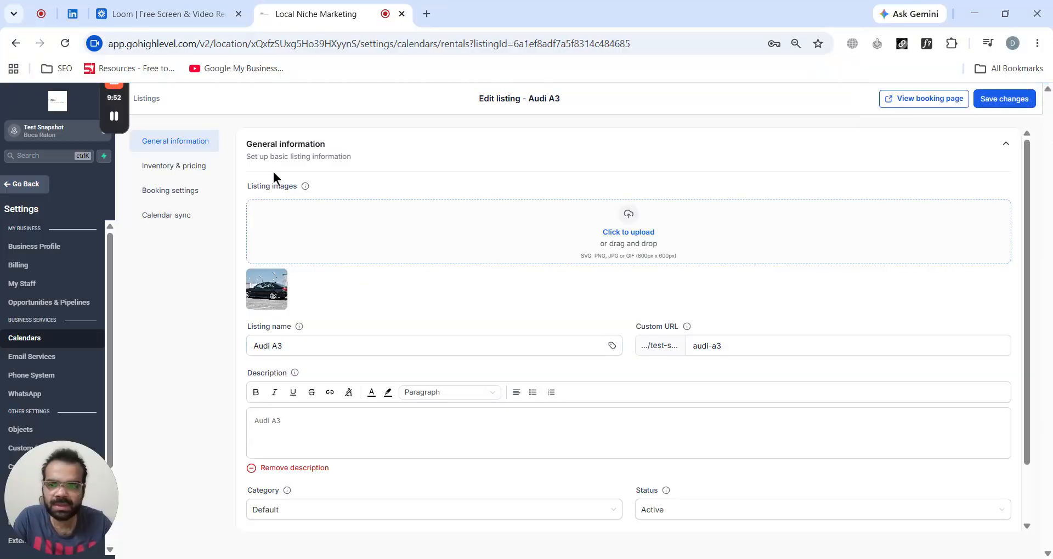
- Return to the rental listings and open the public booking page to look over all listings
{"action": "left_click", "coordinate": [50, 338]}
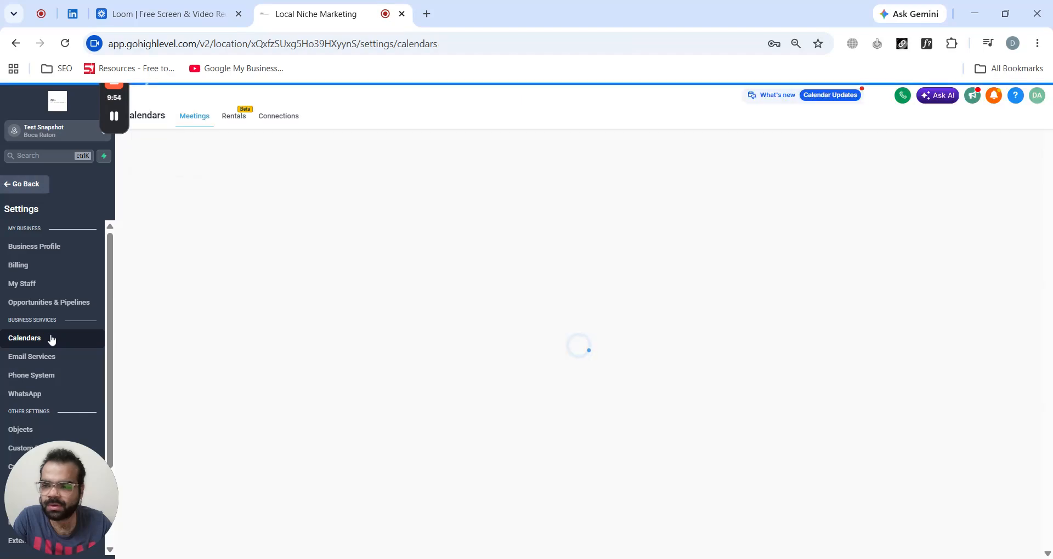
{"action": "left_click", "coordinate": [233, 116]}
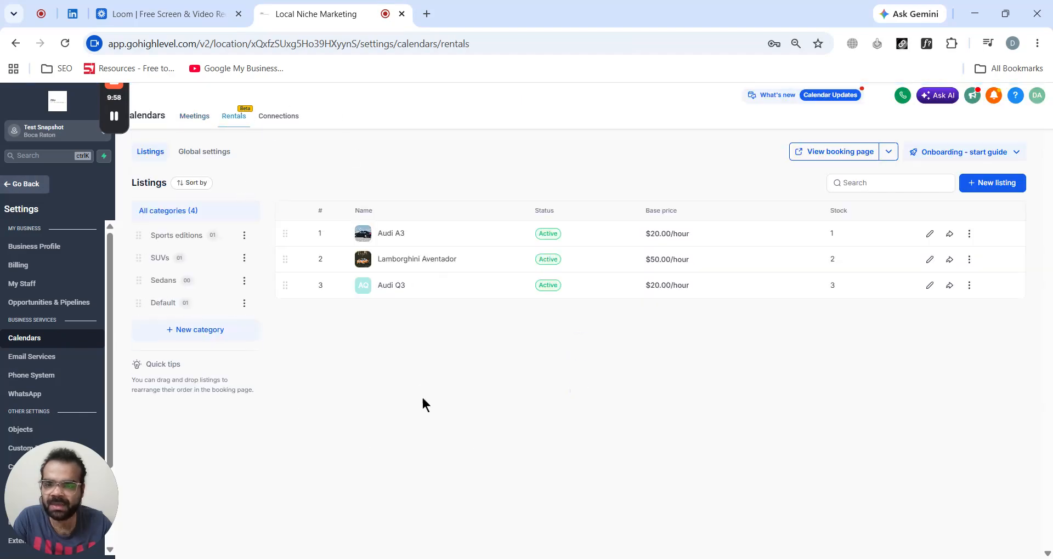
{"action": "left_click", "coordinate": [835, 154]}
{"action": "left_click", "coordinate": [512, 8]}
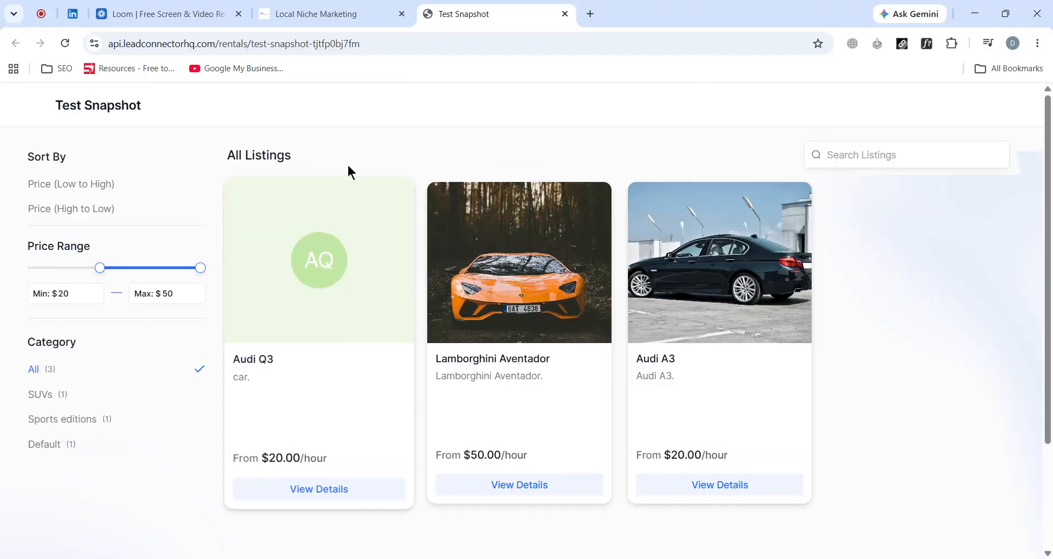
{"action": "scroll", "coordinate": [170, 137], "scroll_direction": "down", "scroll_amount": 3}
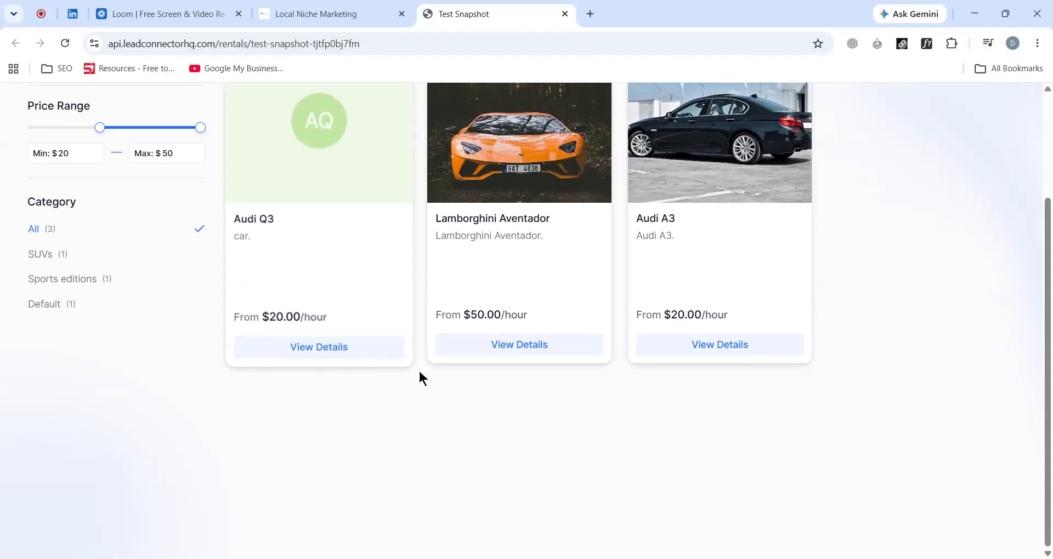
{"action": "scroll", "coordinate": [734, 280], "scroll_direction": "up", "scroll_amount": 3}
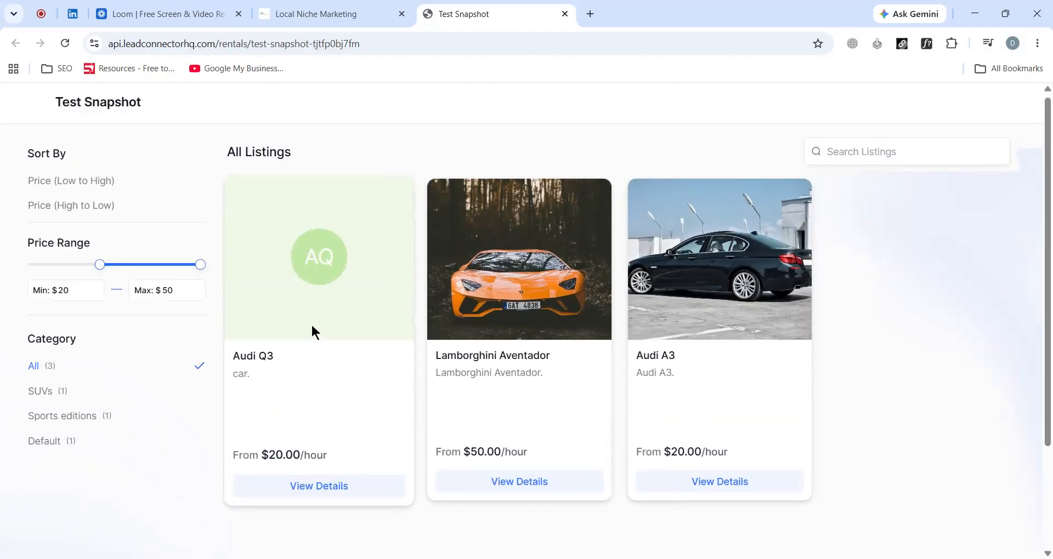
- Filter the booking page by the SUVs and Sports editions categories and look over the matching cars
{"action": "left_click", "coordinate": [40, 391]}
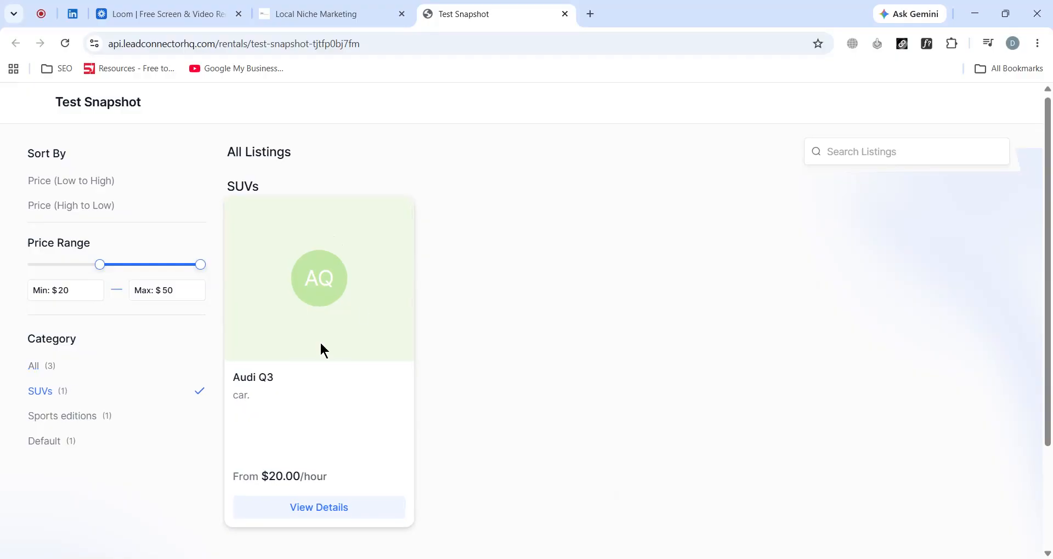
{"action": "left_click", "coordinate": [87, 413]}
{"action": "scroll", "coordinate": [87, 417], "scroll_direction": "down", "scroll_amount": 5}
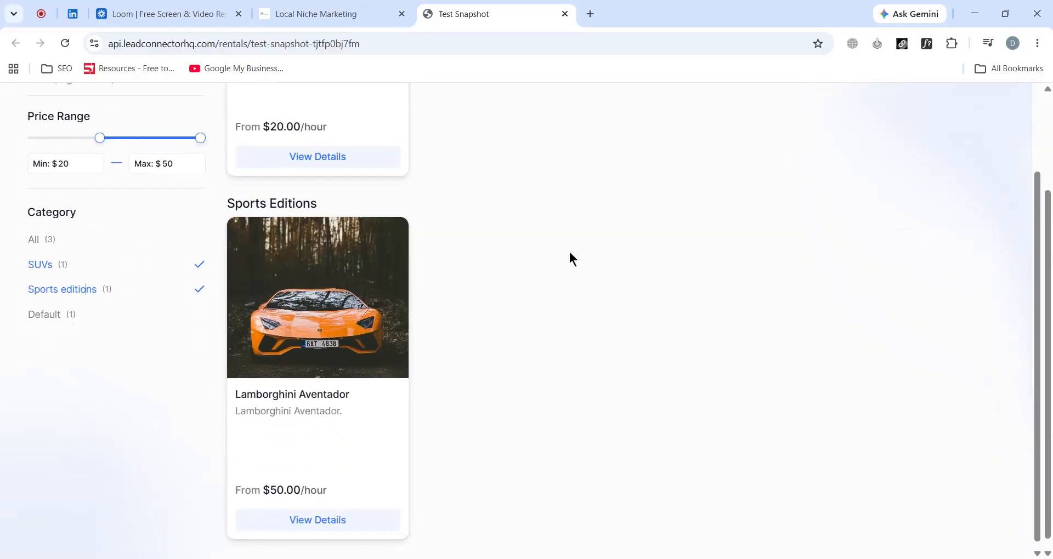
- Drop the SUVs filter on the booking page, show all categories, and filter by Default to look over the matching car
{"action": "scroll", "coordinate": [571, 252], "scroll_direction": "up", "scroll_amount": 4}
{"action": "scroll", "coordinate": [570, 252], "scroll_direction": "down", "scroll_amount": 4}
{"action": "left_click", "coordinate": [102, 272]}
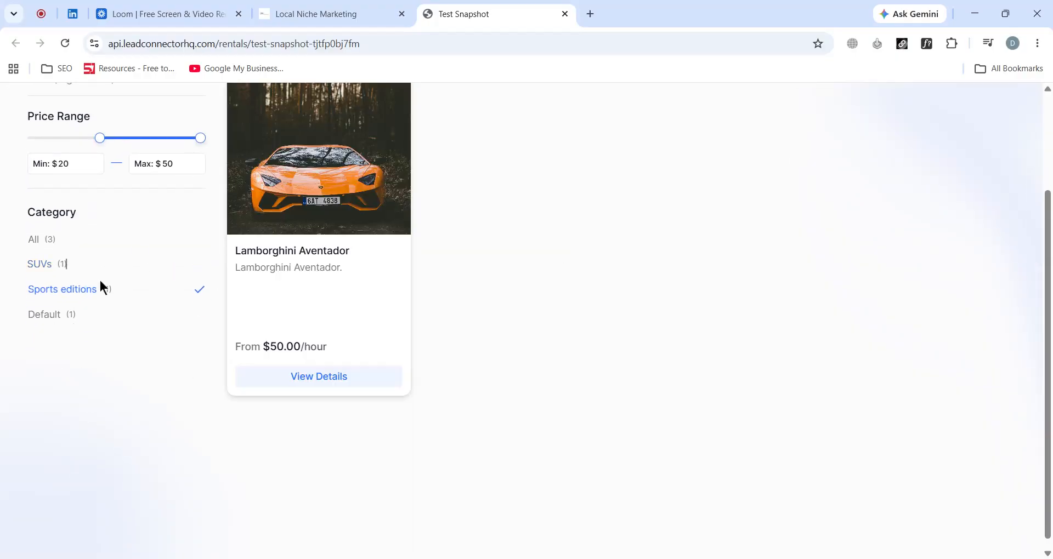
{"action": "scroll", "coordinate": [303, 234], "scroll_direction": "up", "scroll_amount": 3}
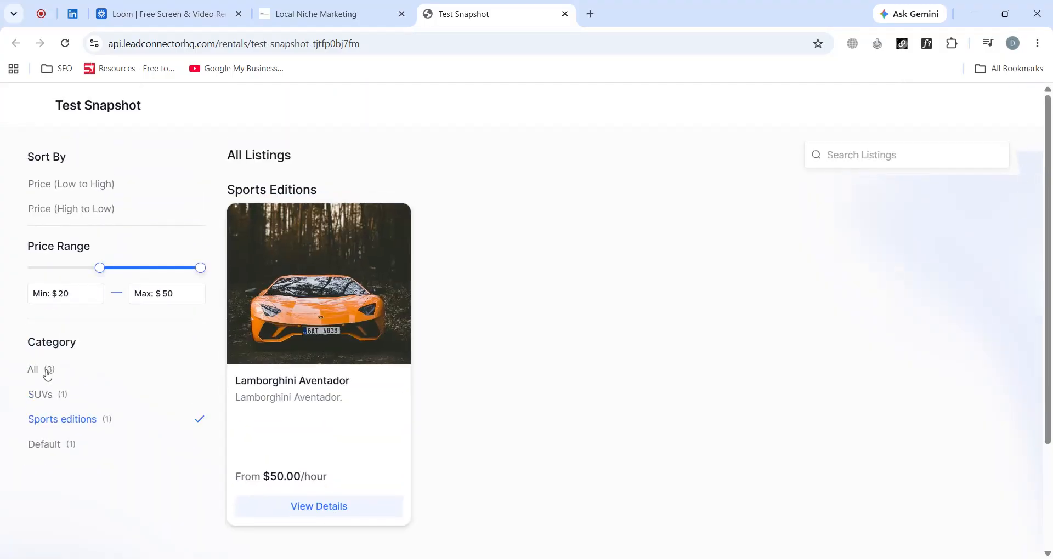
{"action": "left_click", "coordinate": [48, 375]}
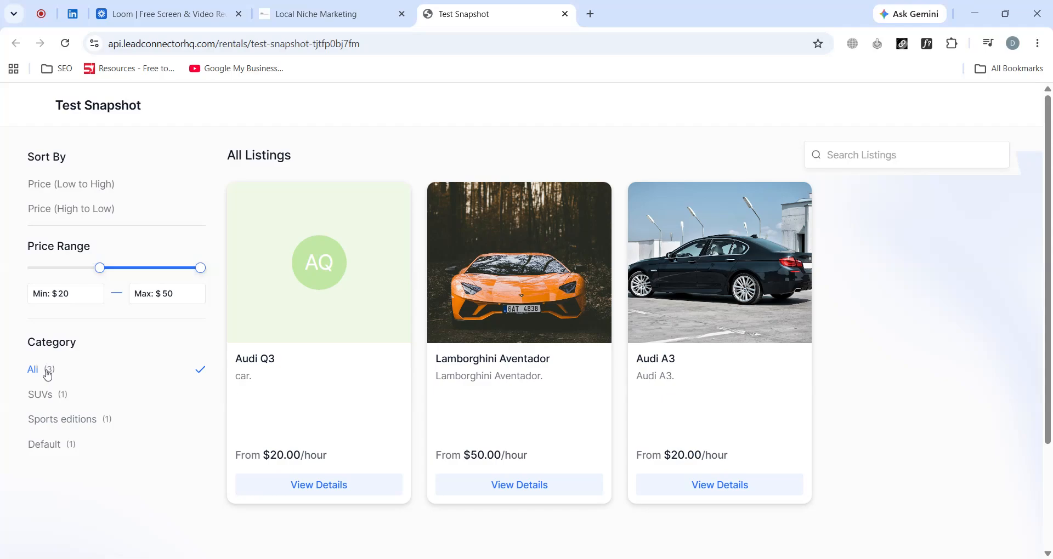
{"action": "left_click", "coordinate": [73, 448]}
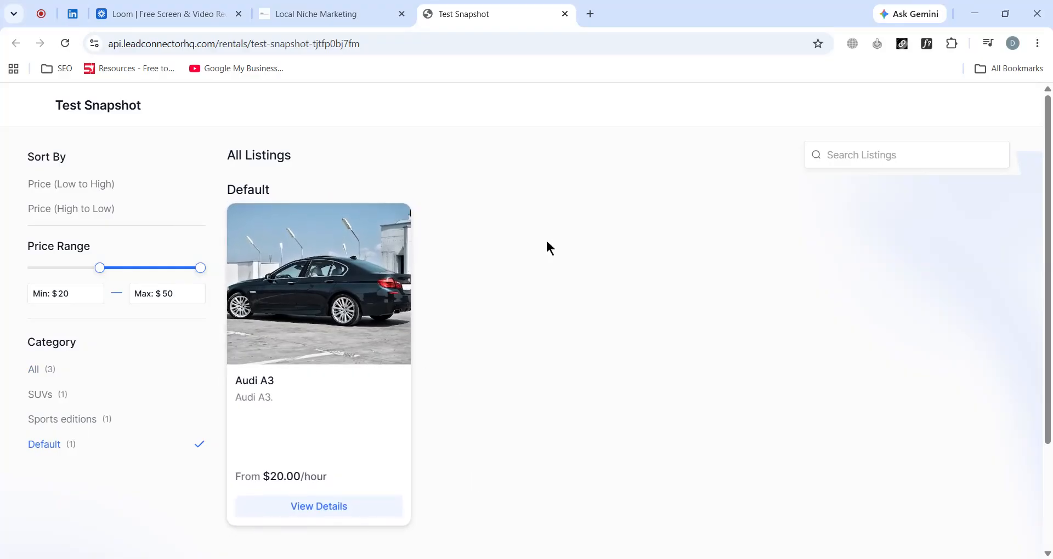
- Return to the calendar's rental settings and review the global booking settings, from operating hours to the multi-item cart option
{"action": "left_click", "coordinate": [344, 13]}
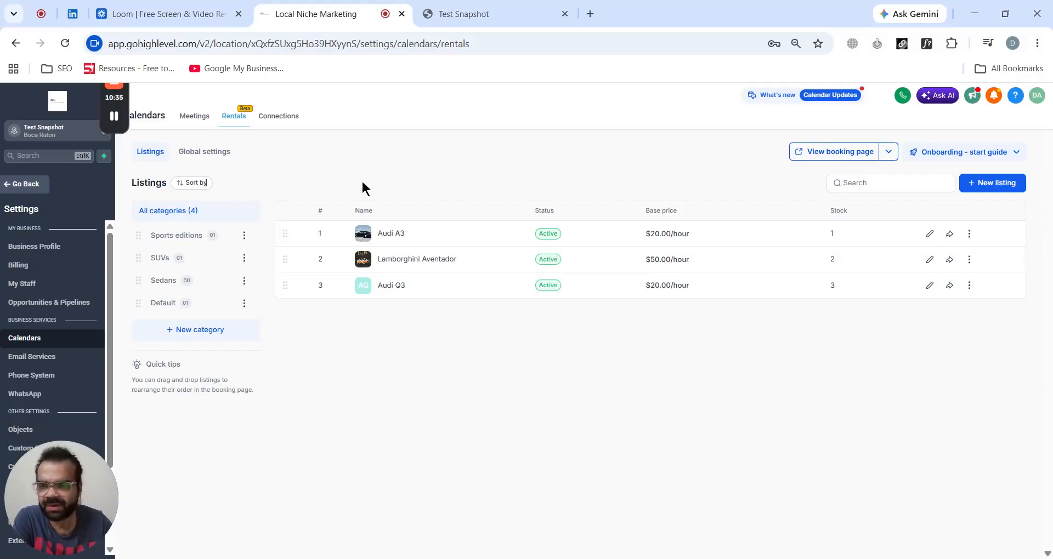
{"action": "left_click", "coordinate": [222, 152]}
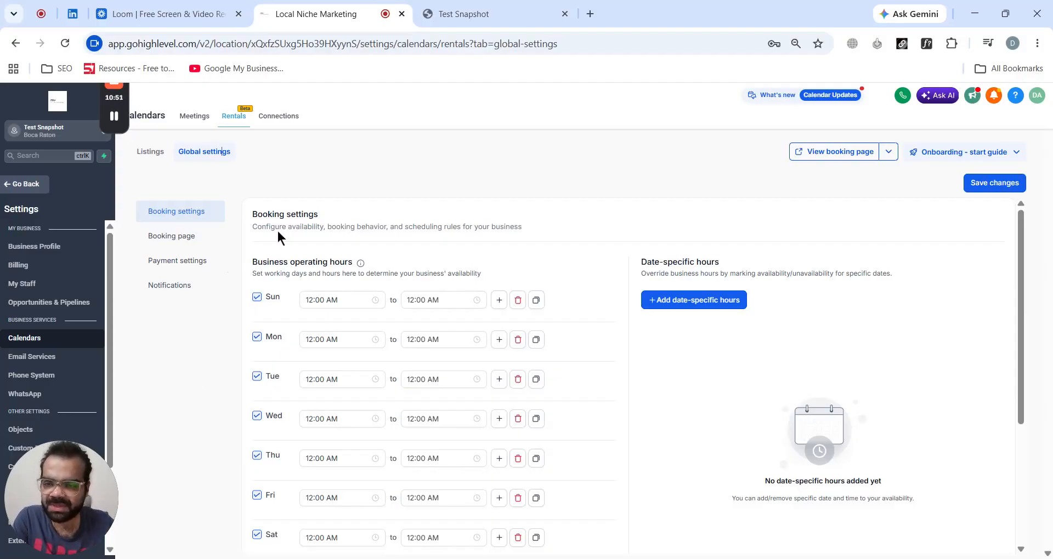
{"action": "scroll", "coordinate": [242, 221], "scroll_direction": "down", "scroll_amount": 1}
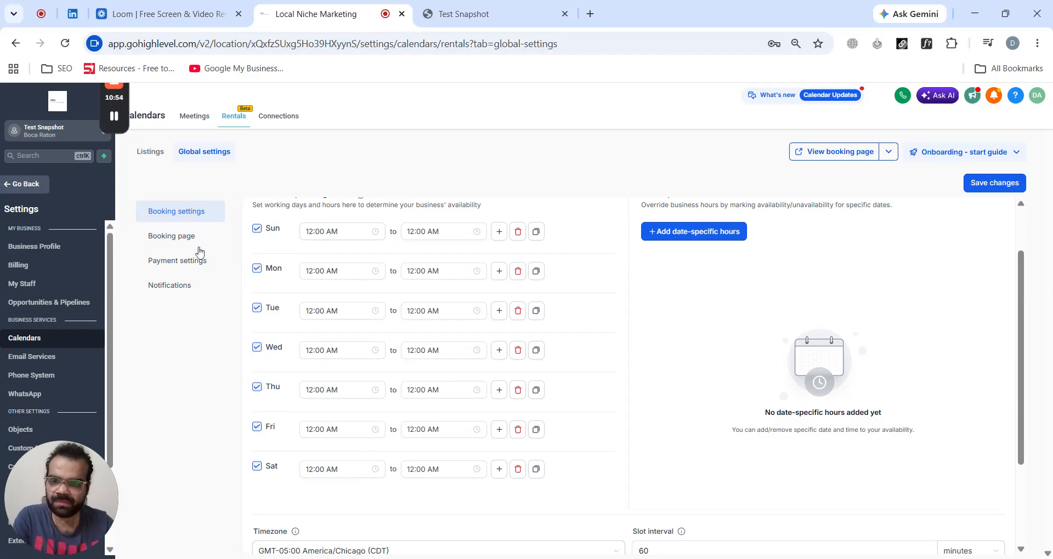
{"action": "scroll", "coordinate": [354, 230], "scroll_direction": "down", "scroll_amount": 2}
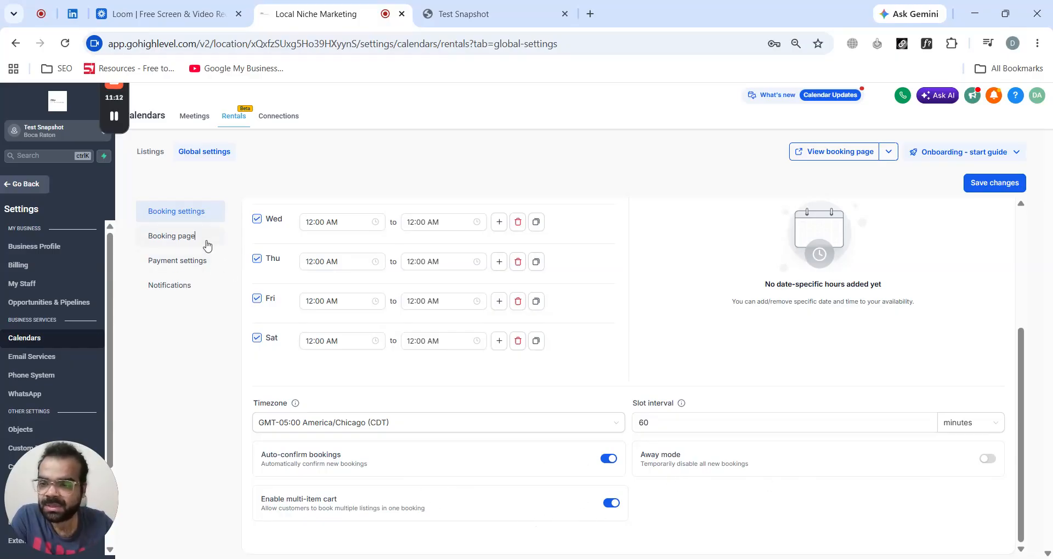
- Review the booking page customizations, including the business location and the available booking page layout options
{"action": "left_click", "coordinate": [206, 244]}
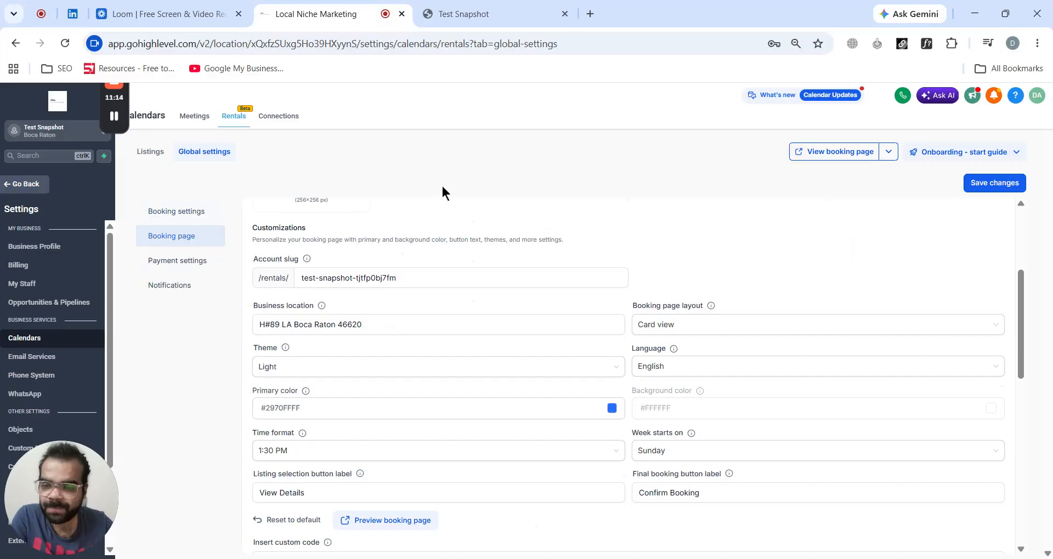
{"action": "scroll", "coordinate": [329, 351], "scroll_direction": "down", "scroll_amount": 2}
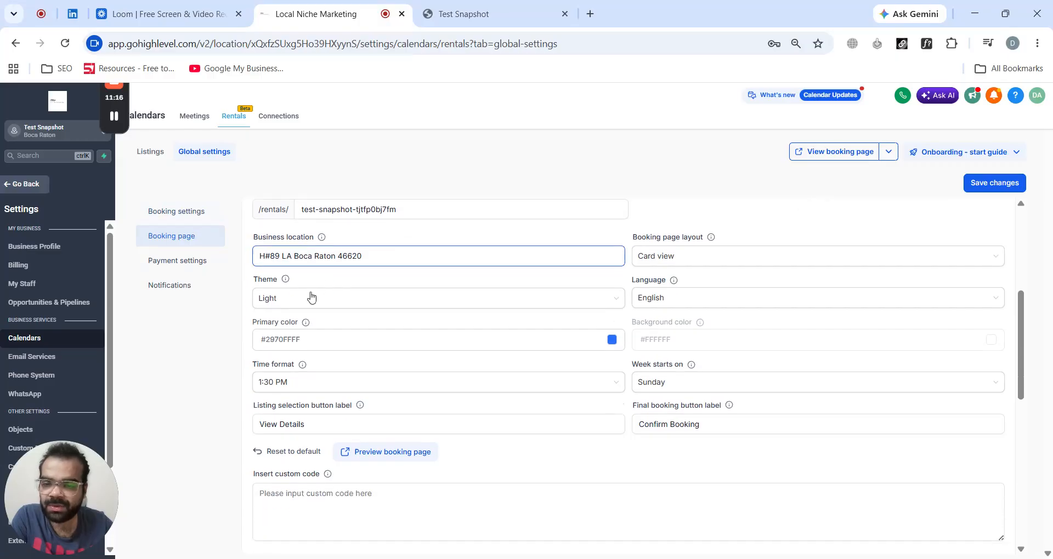
{"action": "left_click", "coordinate": [294, 253]}
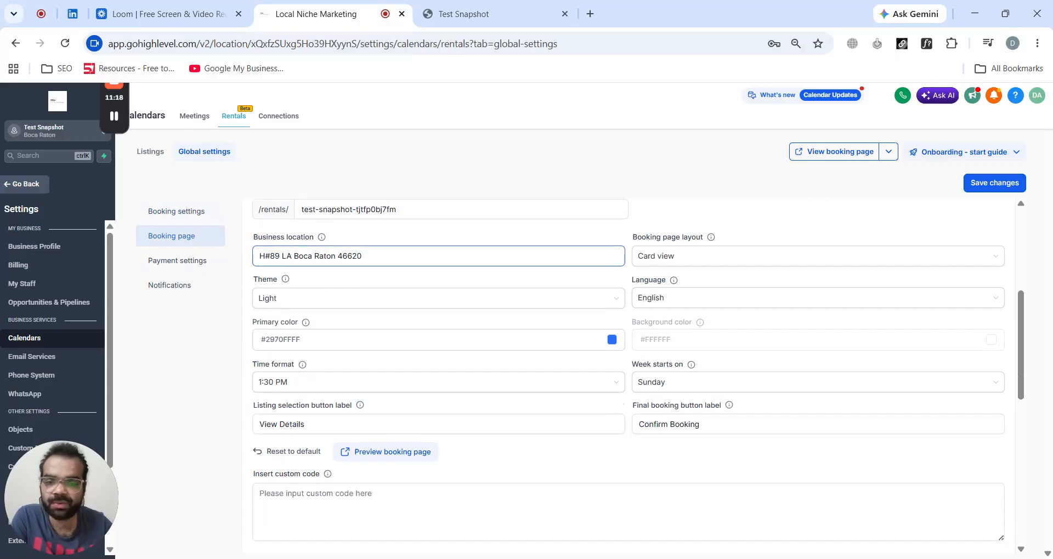
{"action": "left_click", "coordinate": [684, 264]}
{"action": "left_click", "coordinate": [684, 266]}
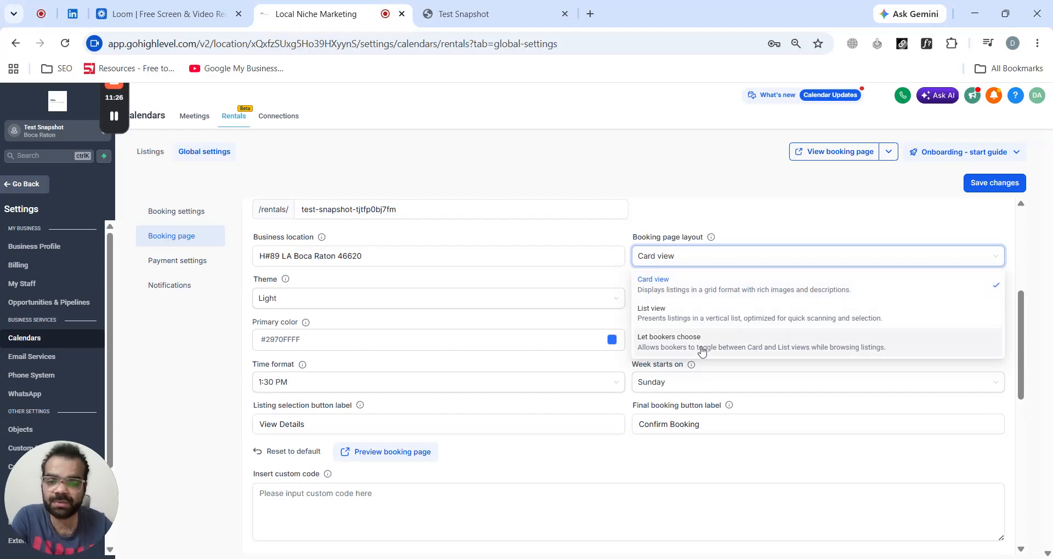
- Review the rental payment settings and notifications, and save the global settings
{"action": "left_click", "coordinate": [168, 263]}
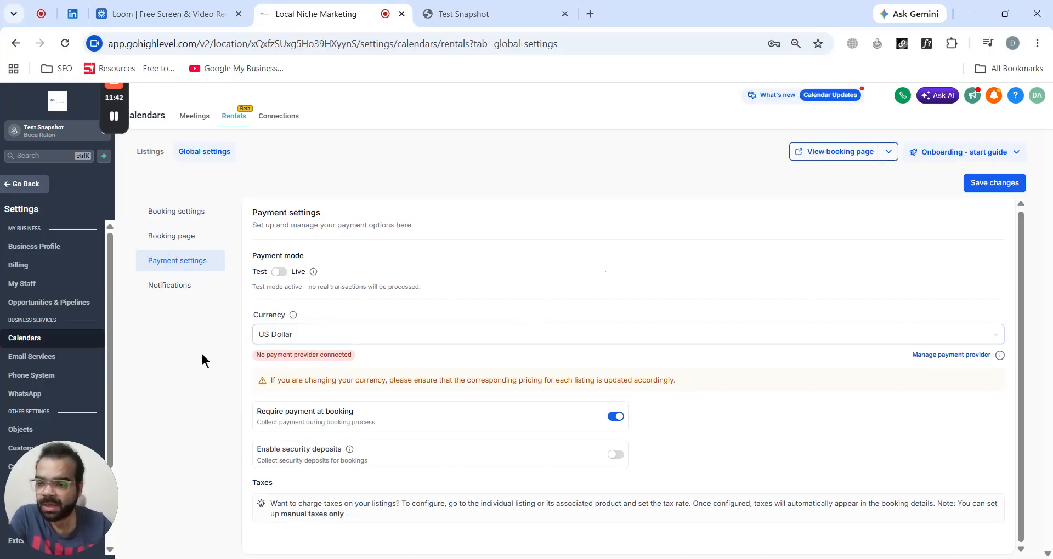
{"action": "left_click", "coordinate": [171, 289]}
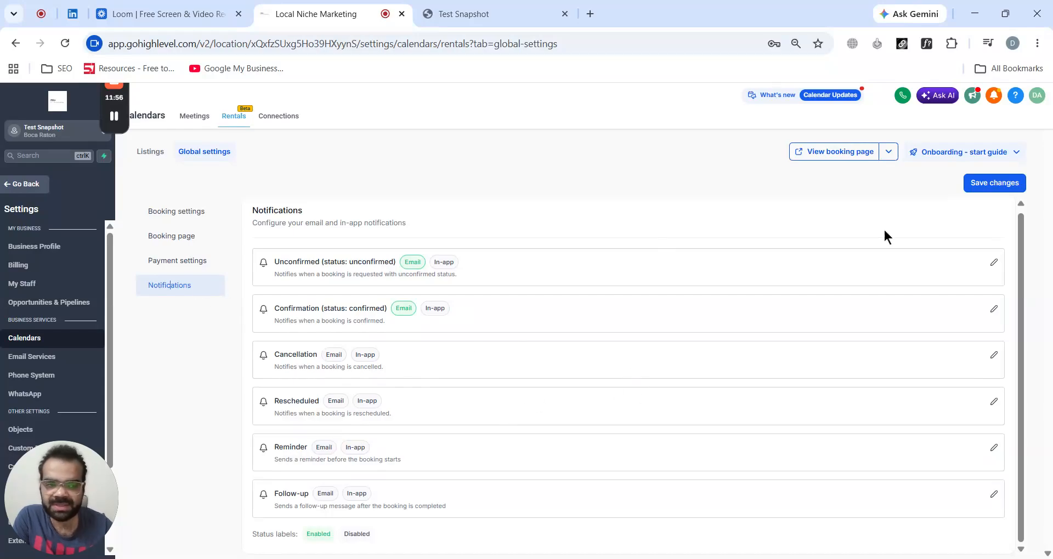
{"action": "left_click", "coordinate": [992, 181]}
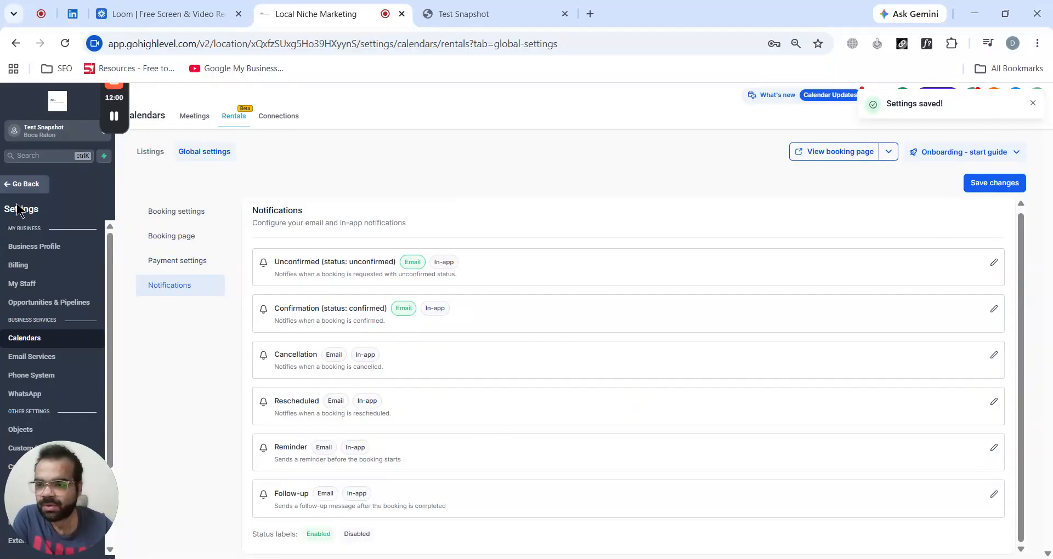
- Leave the settings, open the Products list under Payments, and dismiss the getting-started guide
{"action": "left_click", "coordinate": [20, 186]}
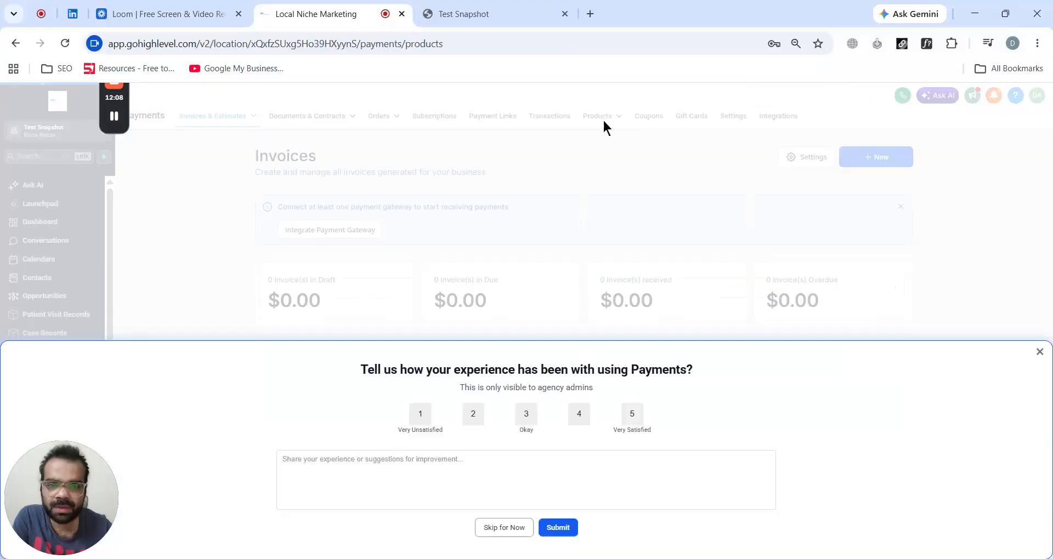
{"action": "left_click", "coordinate": [603, 122]}
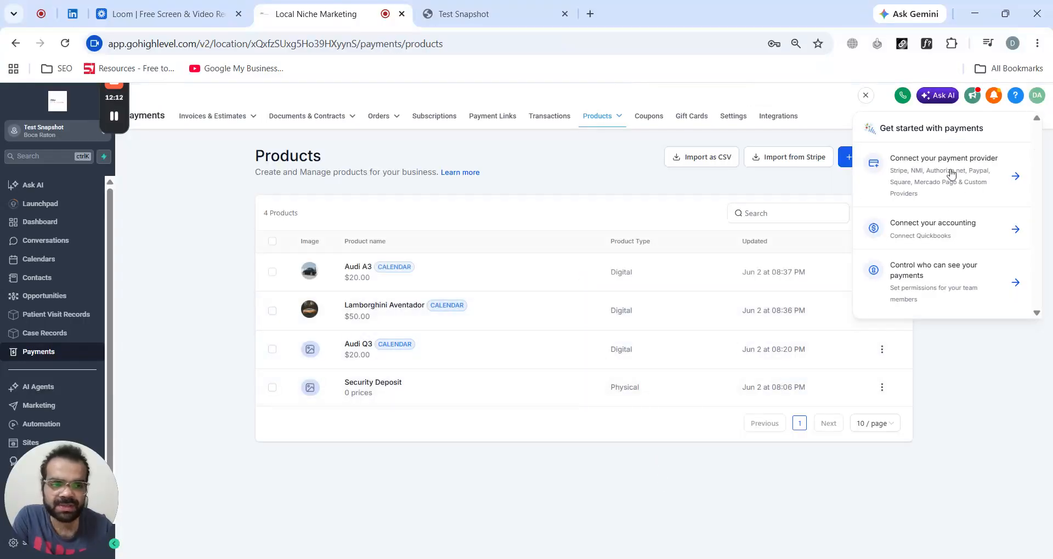
{"action": "left_click", "coordinate": [865, 96]}
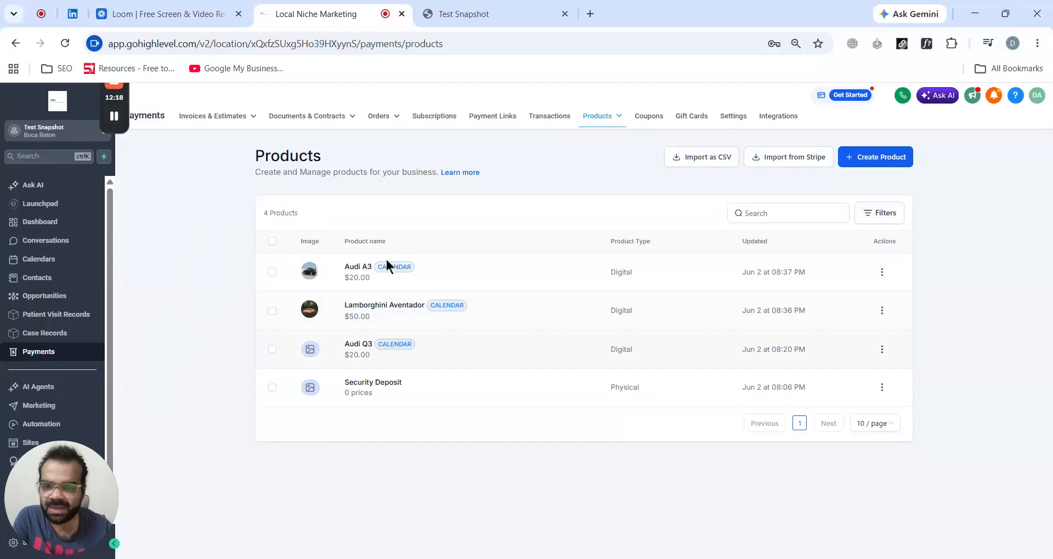
{"action": "mouse_move", "coordinate": [619, 116]}
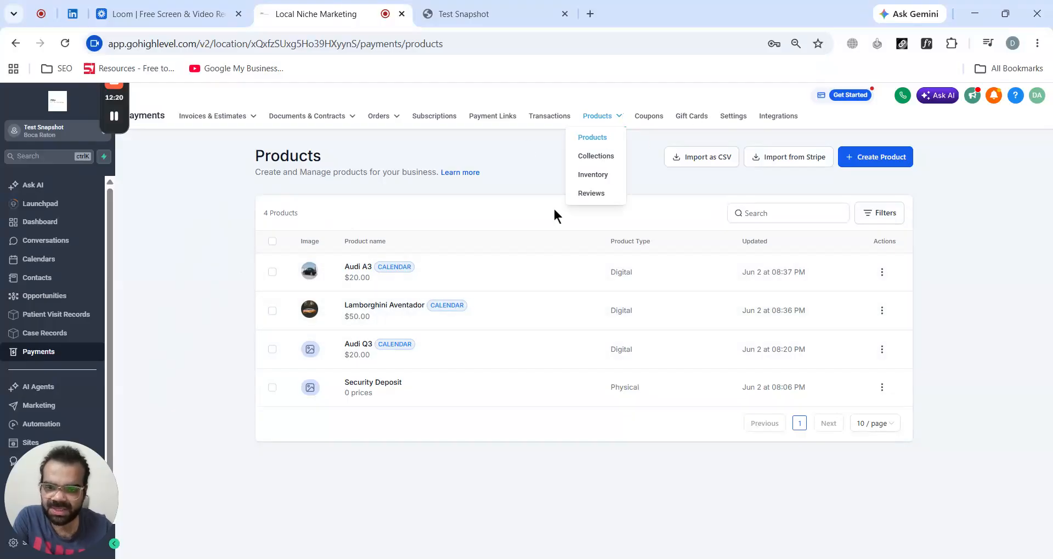
- Open the Audi A3 product for editing, review its tax, media, price and variant options, and save it
{"action": "left_click", "coordinate": [881, 272]}
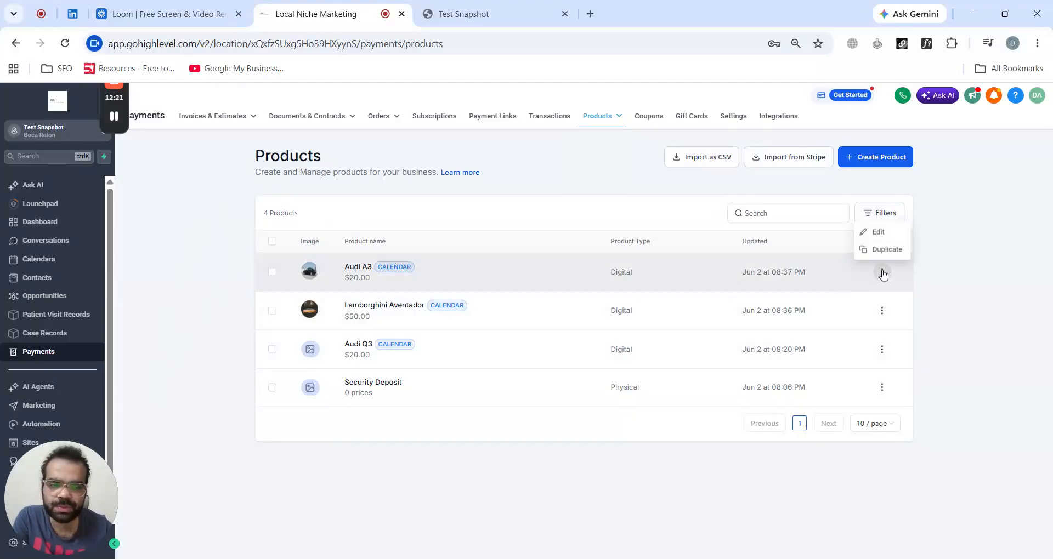
{"action": "left_click", "coordinate": [884, 233]}
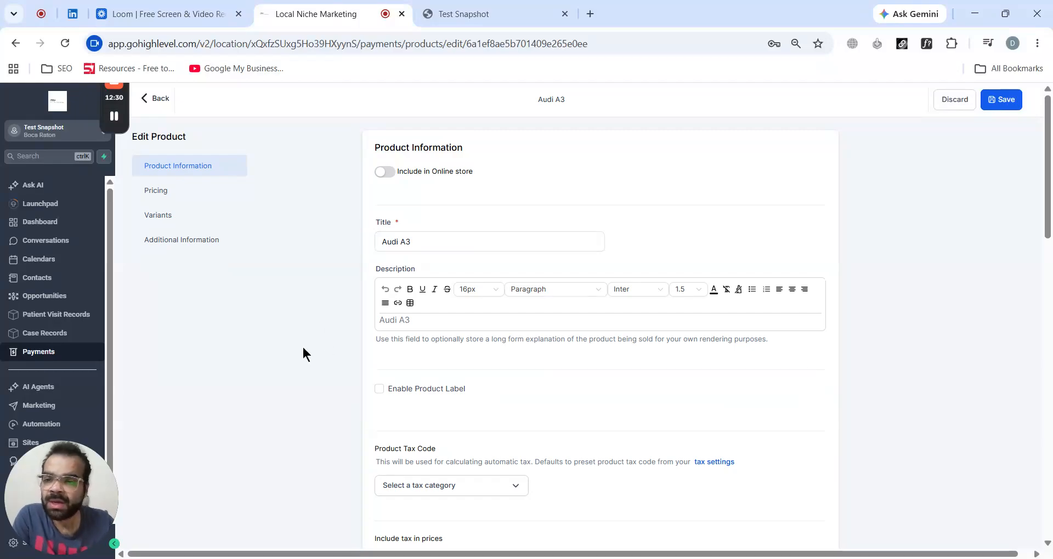
{"action": "scroll", "coordinate": [301, 343], "scroll_direction": "down", "scroll_amount": 8}
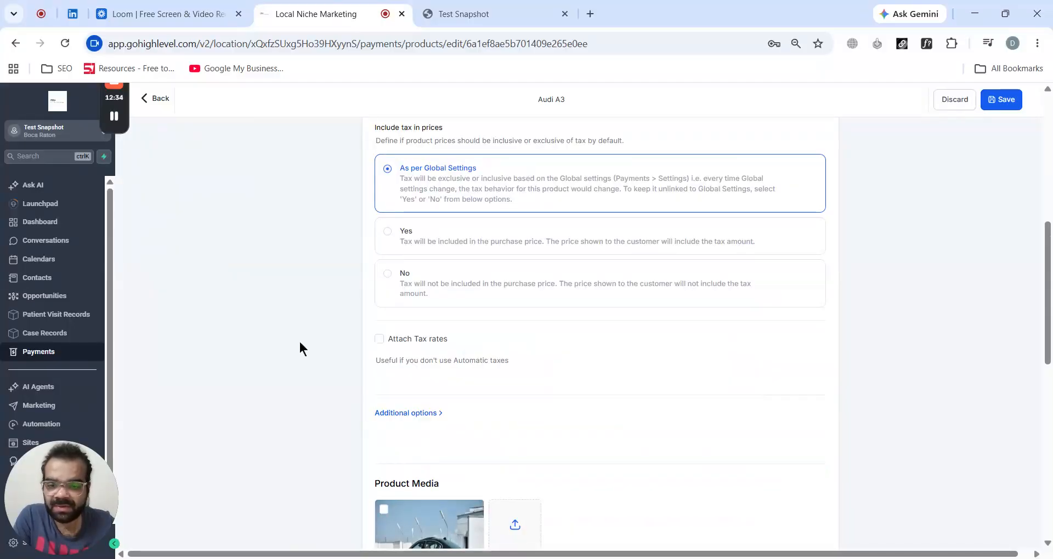
{"action": "scroll", "coordinate": [300, 342], "scroll_direction": "down", "scroll_amount": 8}
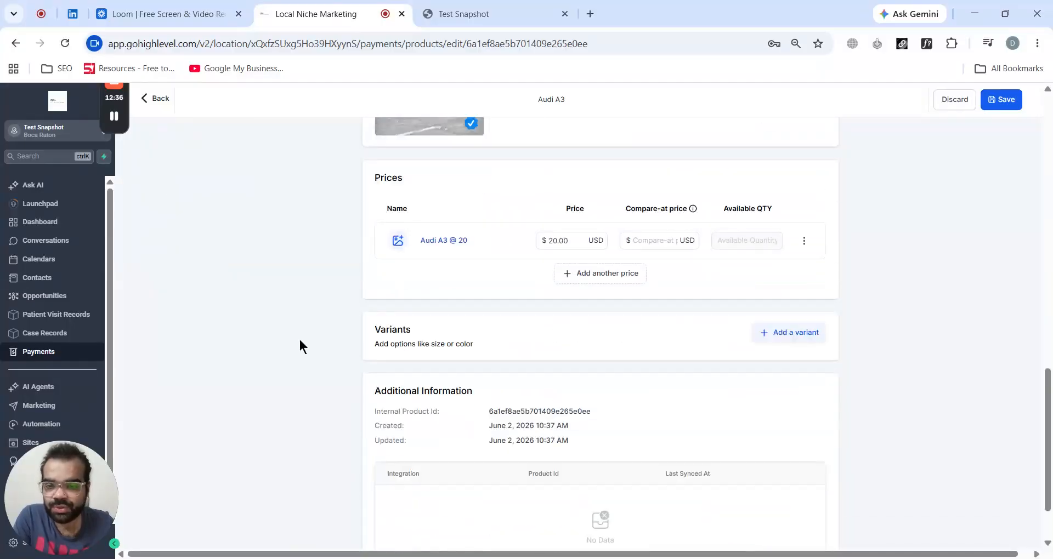
{"action": "scroll", "coordinate": [299, 340], "scroll_direction": "down", "scroll_amount": 2}
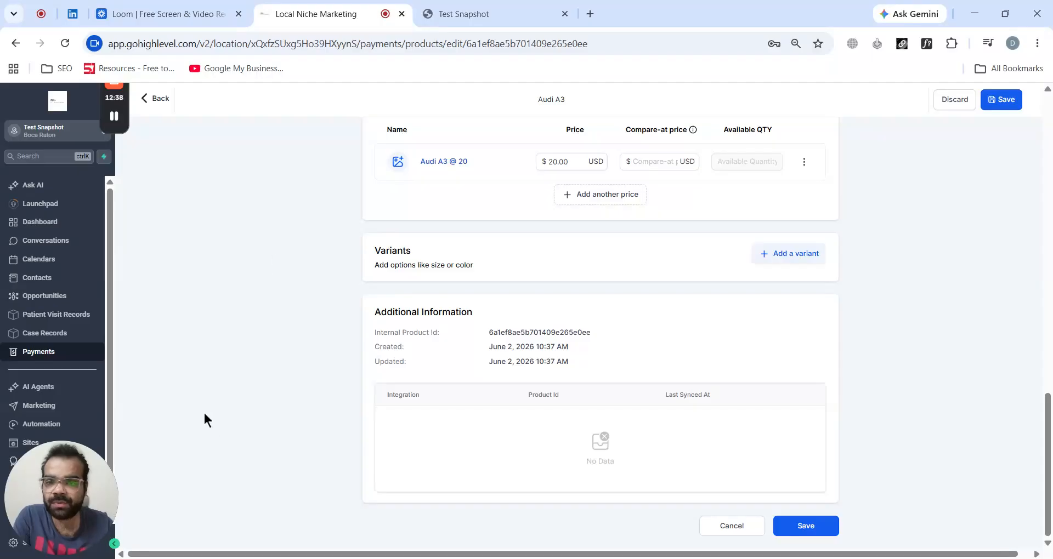
{"action": "left_click", "coordinate": [997, 107]}
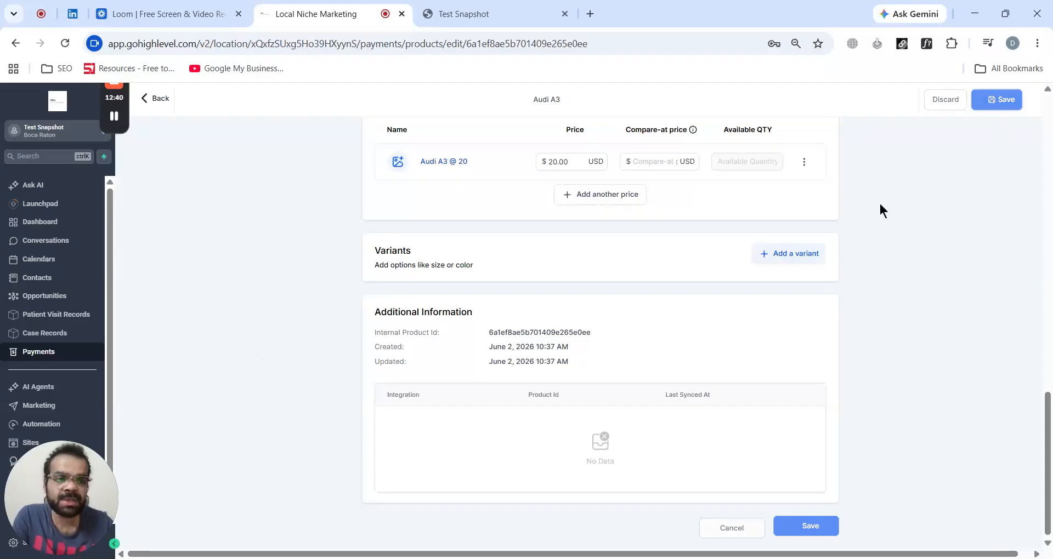